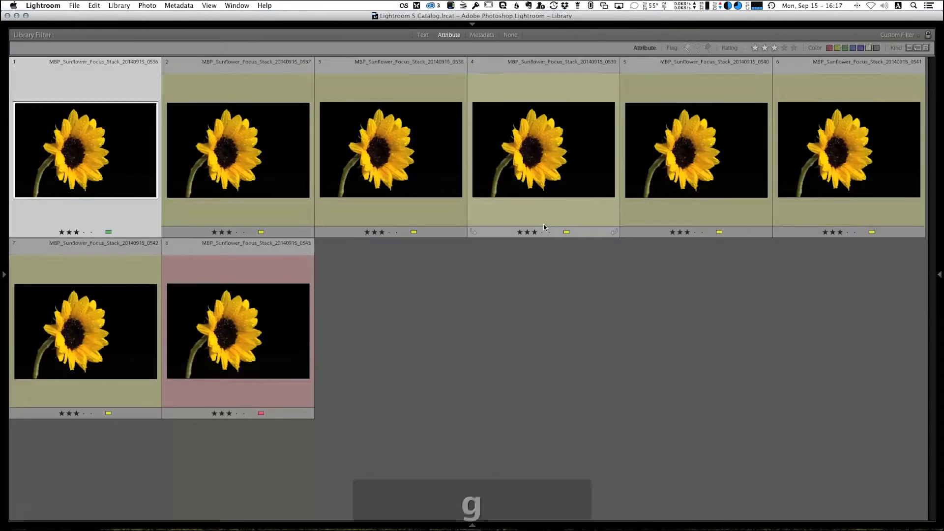
- Examine the crop frame of each of the first four sunflower photos in turn with the Crop tool
{"action": "key", "text": "r"}
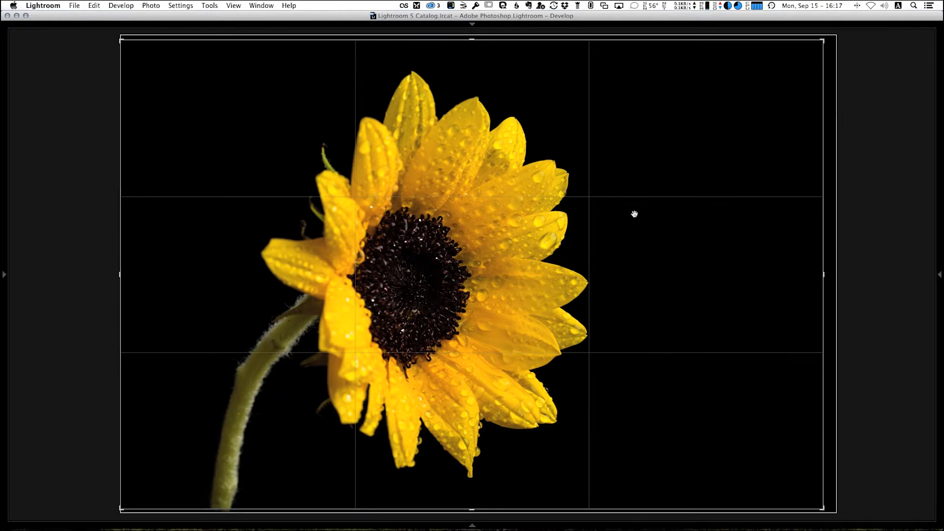
{"action": "key", "text": "Return"}
{"action": "key", "text": "Right"}
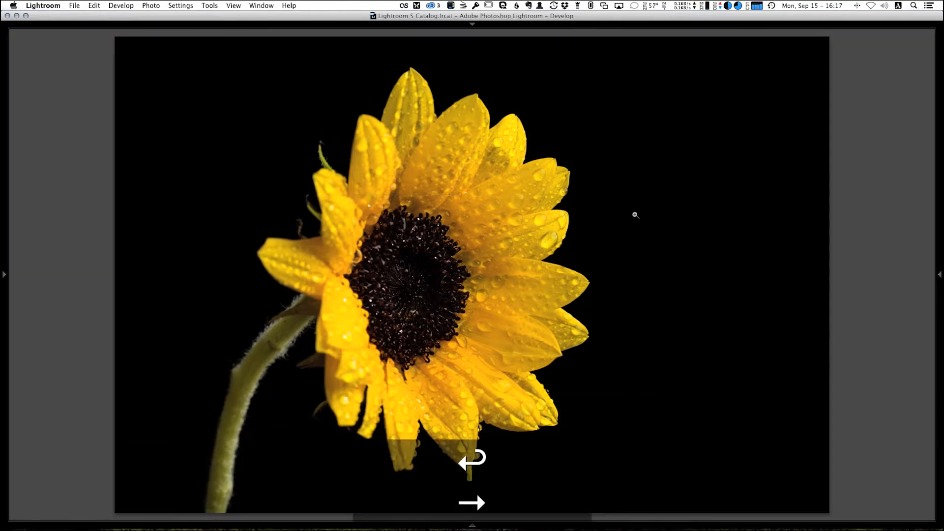
{"action": "key", "text": "r"}
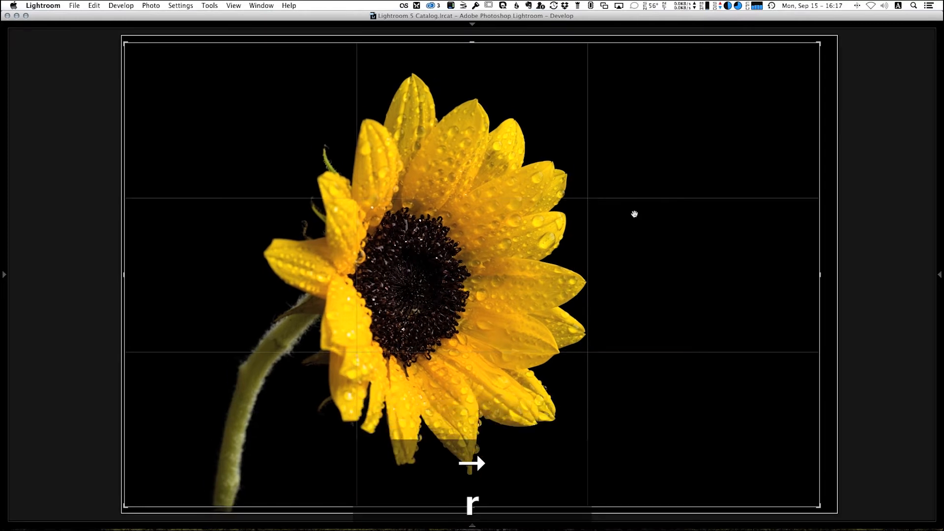
{"action": "key", "text": "Return"}
{"action": "key", "text": "Right"}
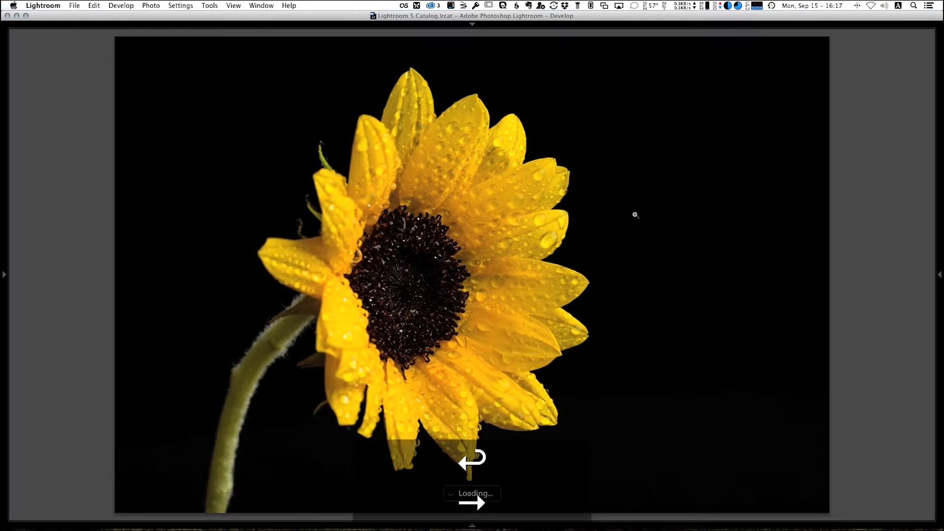
{"action": "key", "text": "r"}
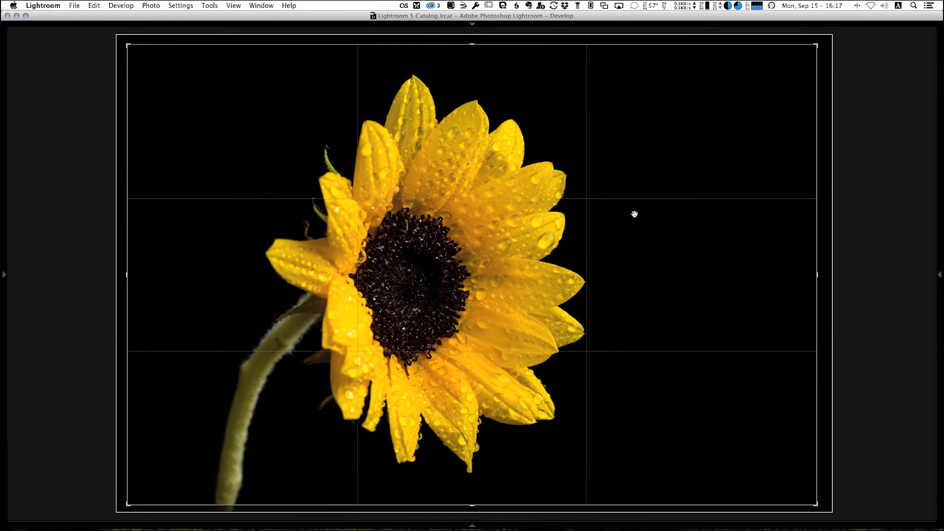
{"action": "key", "text": "Return"}
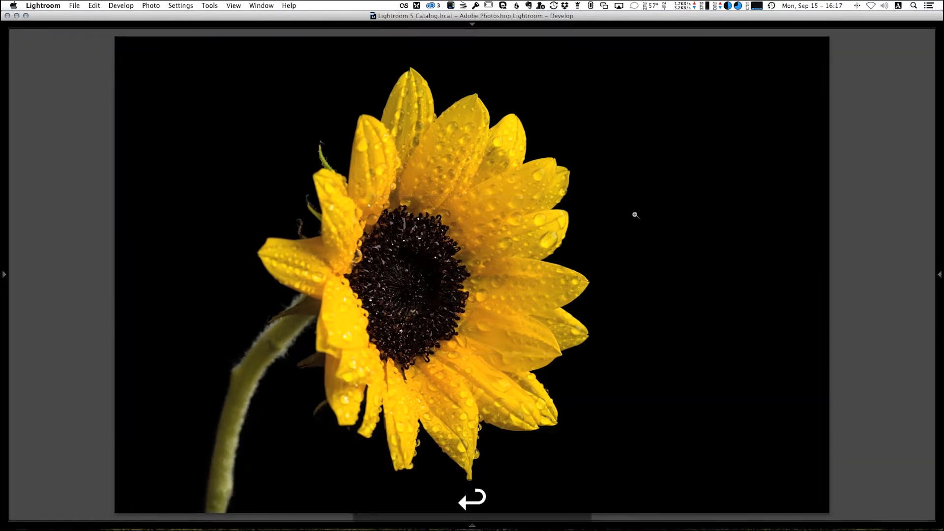
{"action": "key", "text": "Right"}
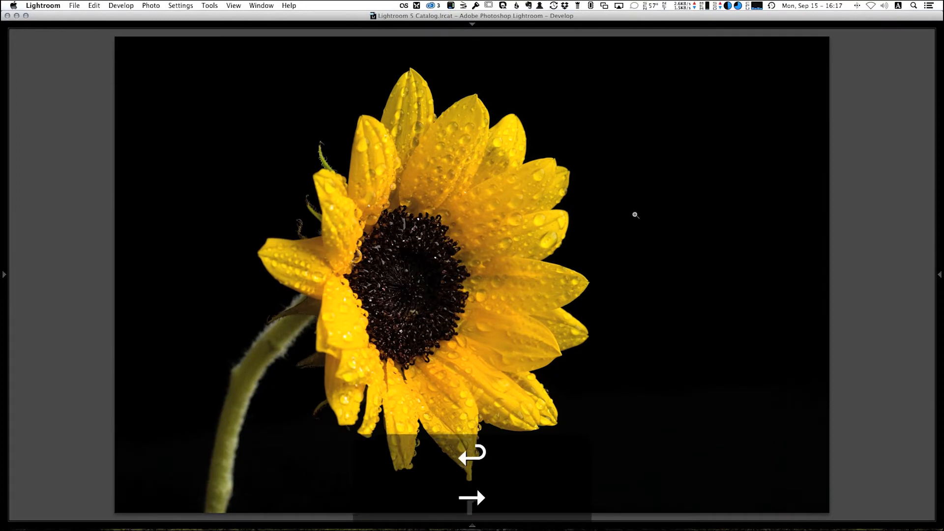
{"action": "key", "text": "r"}
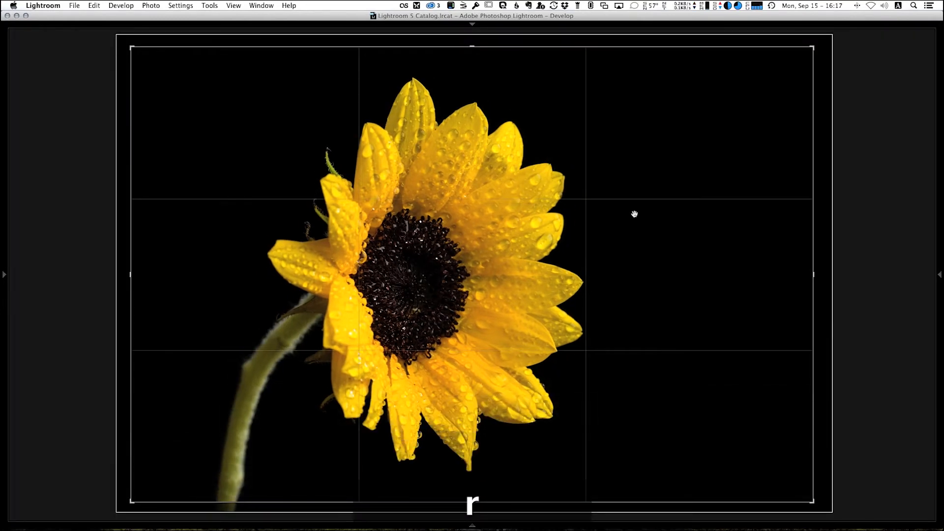
{"action": "key", "text": "r"}
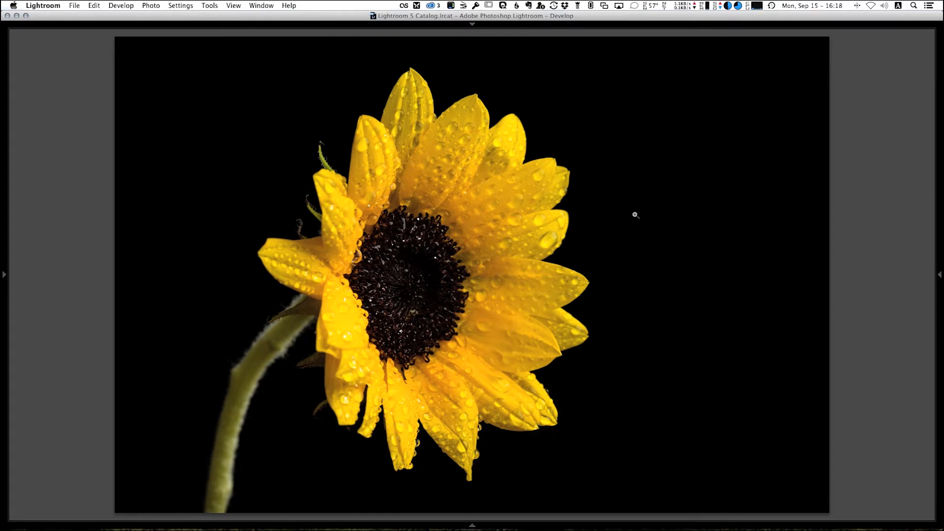
- Check the fifth sunflower photo's crop frame and flip between neighbouring photos to compare their framing
{"action": "key", "text": "r"}
{"action": "key", "text": "Return"}
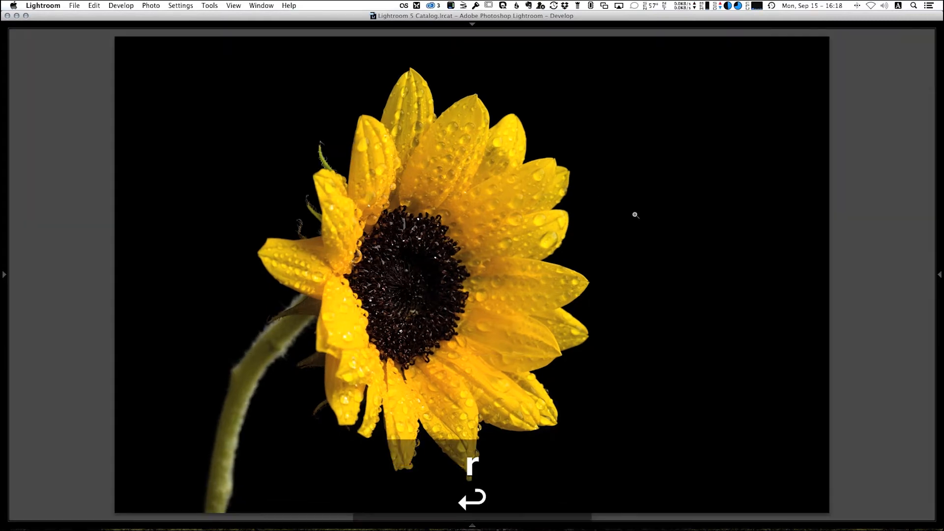
{"action": "key", "text": "Right"}
{"action": "key", "text": "r"}
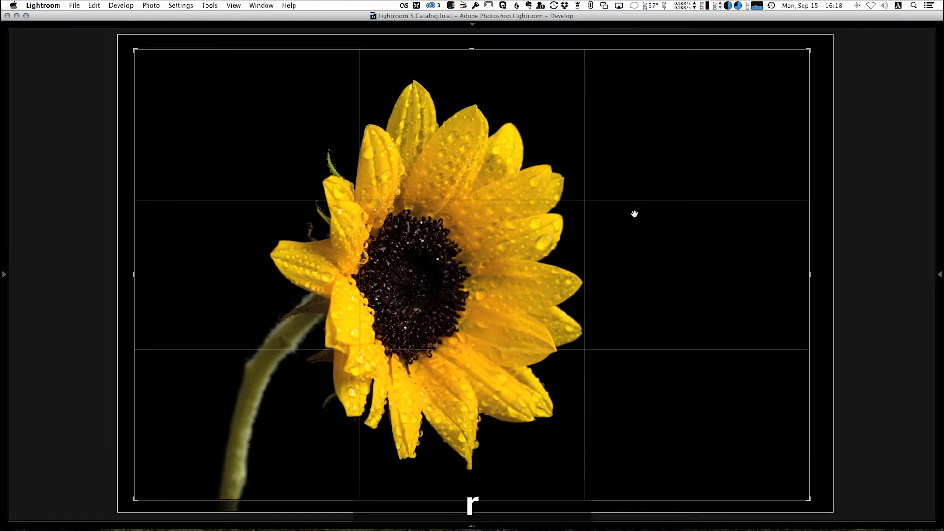
{"action": "key", "text": "r"}
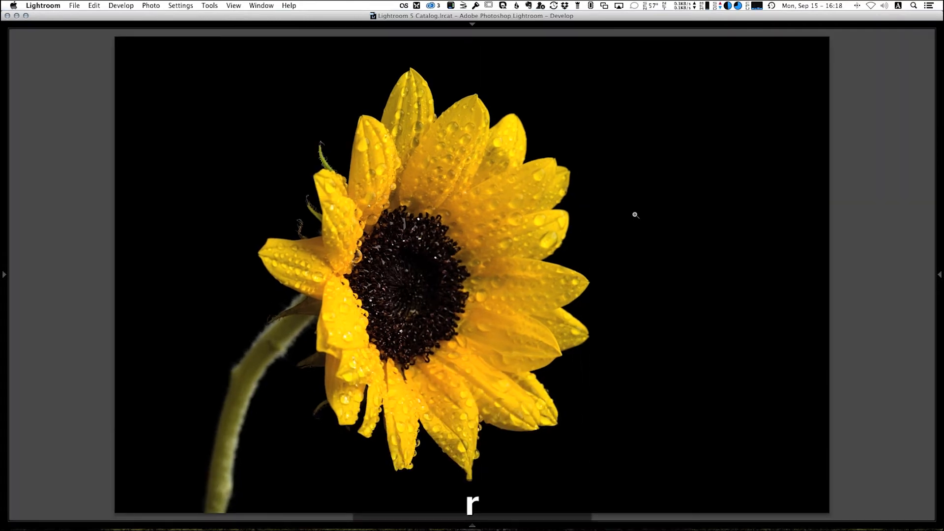
{"action": "key", "text": "Right"}
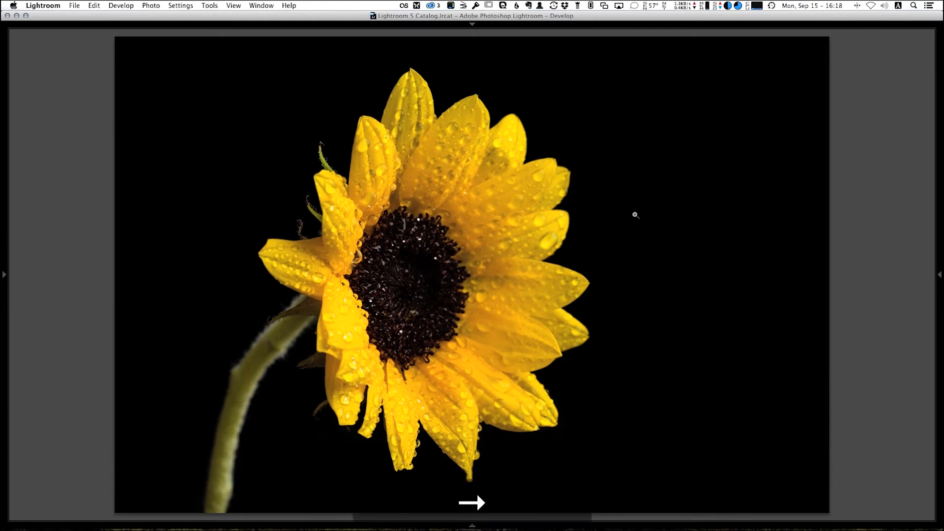
{"action": "key", "text": "Left"}
{"action": "key", "text": "Left"}
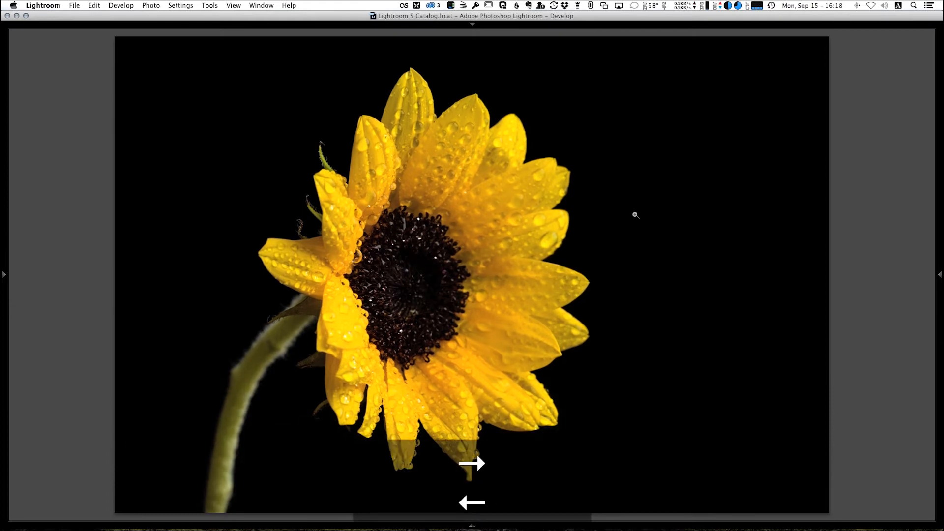
{"action": "key", "text": "Left"}
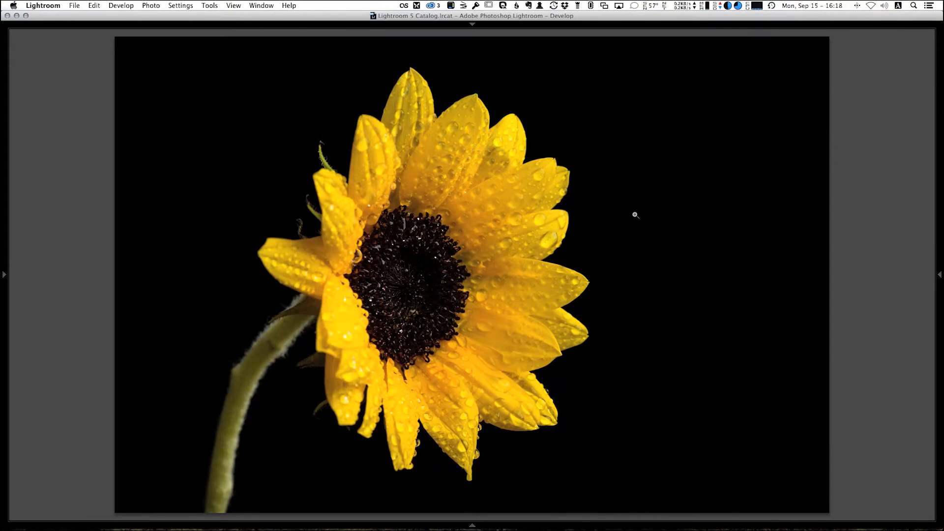
- Return to the Library grid and go back and forth through the eight sunflower photos to compare their cropped pixel dimensions and alignment
{"action": "key", "text": "g"}
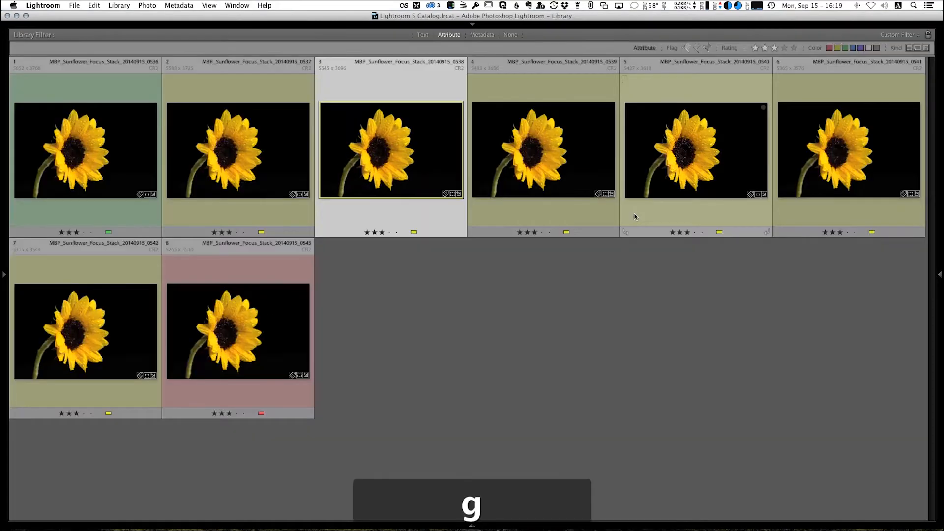
{"action": "key", "text": "Left"}
{"action": "key", "text": "Left"}
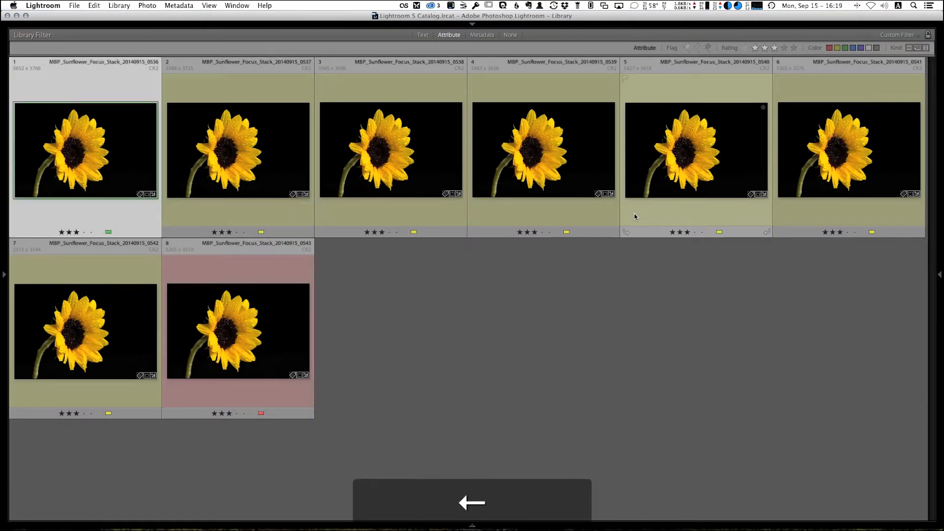
{"action": "key", "text": "Right"}
{"action": "key", "text": "Left"}
{"action": "key", "text": "Right"}
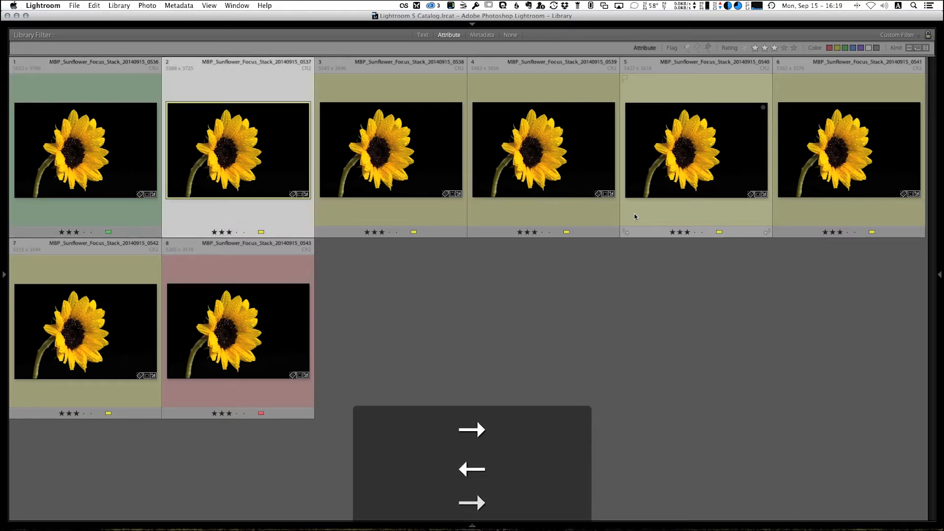
{"action": "key", "text": "Right"}
{"action": "key", "text": "Right"}
{"action": "key", "text": "Right"}
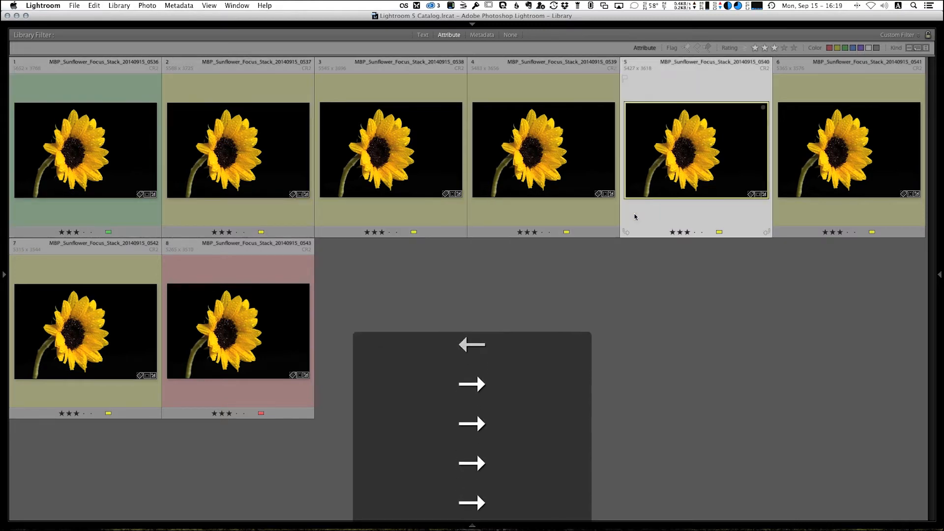
{"action": "key", "text": "Left"}
{"action": "key", "text": "Left"}
{"action": "key", "text": "Left"}
{"action": "key", "text": "Left"}
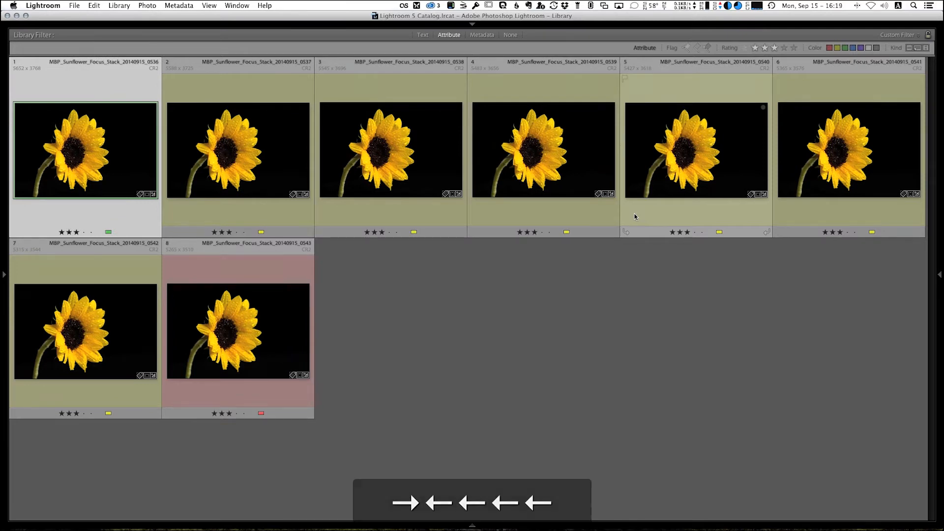
{"action": "key", "text": "Right"}
{"action": "key", "text": "Right"}
{"action": "key", "text": "Right"}
{"action": "key", "text": "Right"}
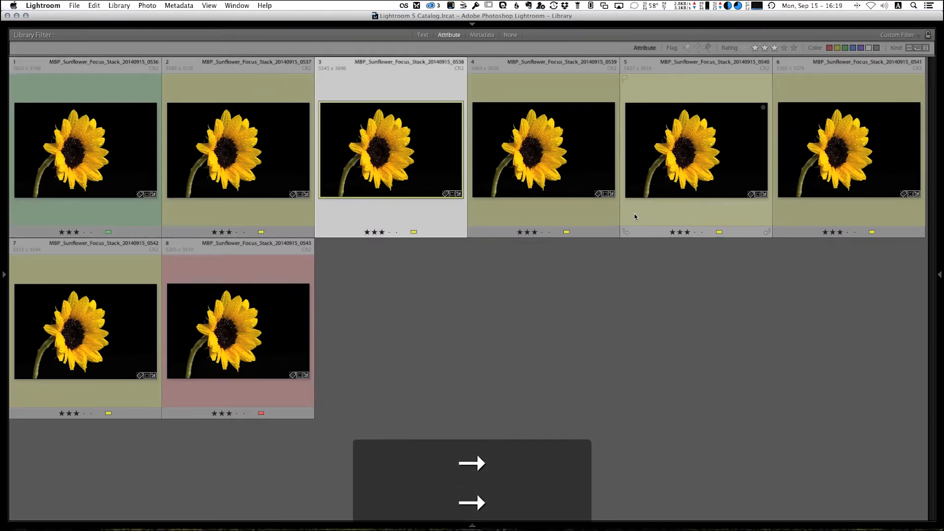
{"action": "key", "text": "Right"}
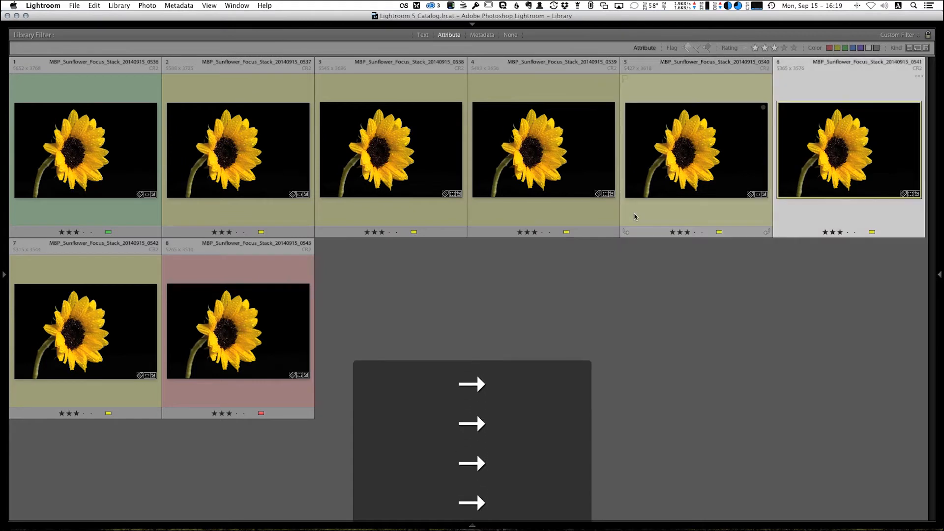
{"action": "key", "text": "Left"}
{"action": "key", "text": "Left"}
{"action": "key", "text": "Left"}
{"action": "key", "text": "Left"}
{"action": "key", "text": "Left"}
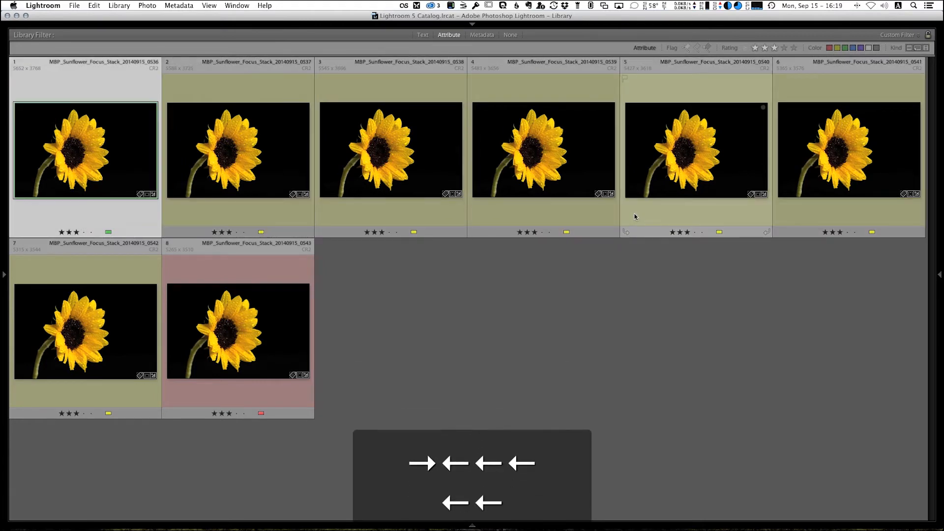
{"action": "key", "text": "Right"}
{"action": "key", "text": "Left"}
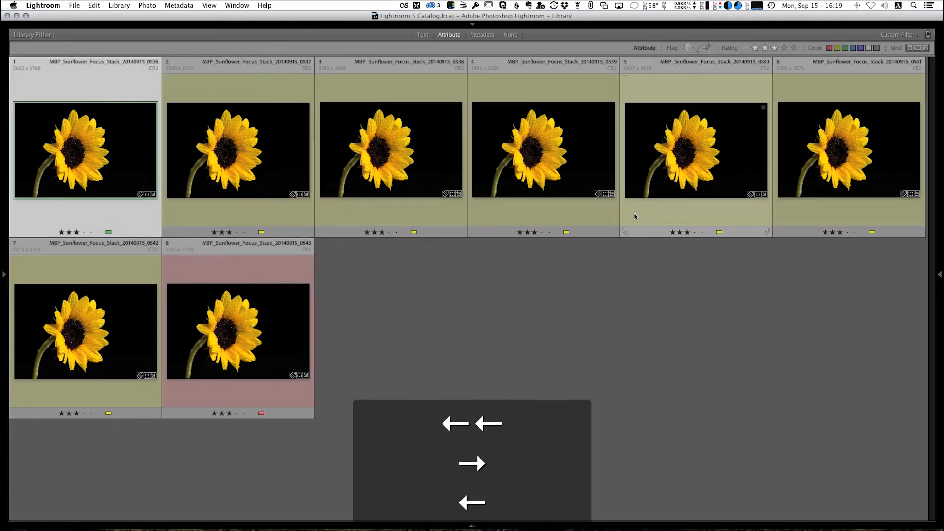
{"action": "key", "text": "Right"}
{"action": "key", "text": "Right"}
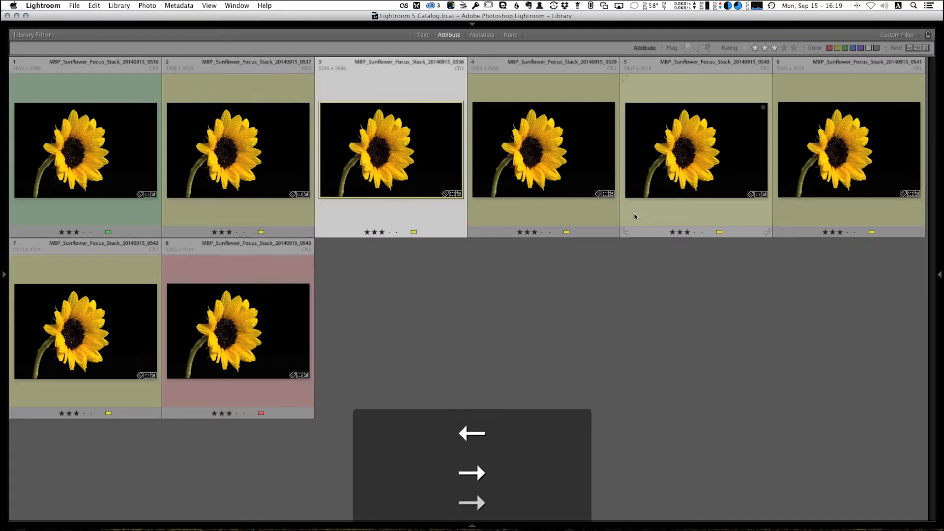
{"action": "key", "text": "Right"}
{"action": "key", "text": "Right"}
{"action": "key", "text": "Right"}
{"action": "key", "text": "Right"}
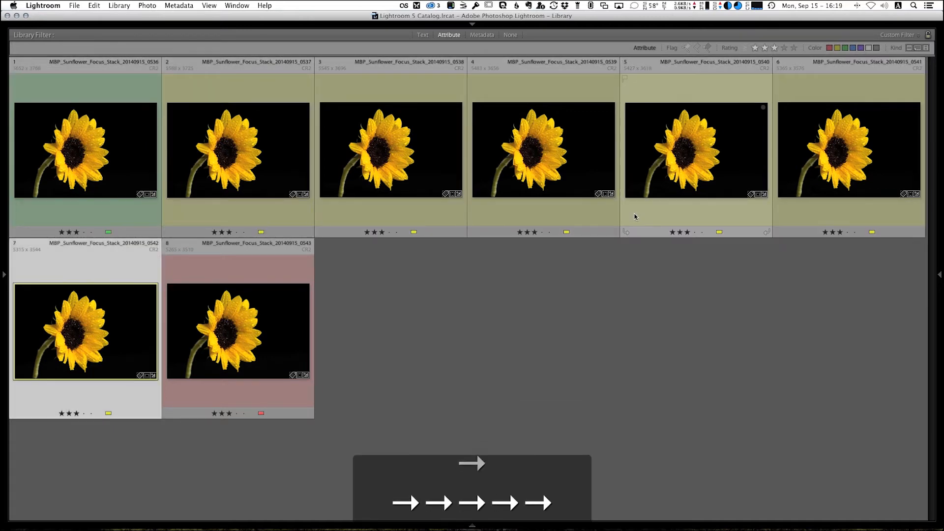
{"action": "key", "text": "Left"}
{"action": "key", "text": "Right"}
{"action": "key", "text": "Left"}
{"action": "key", "text": "Left"}
{"action": "key", "text": "Right"}
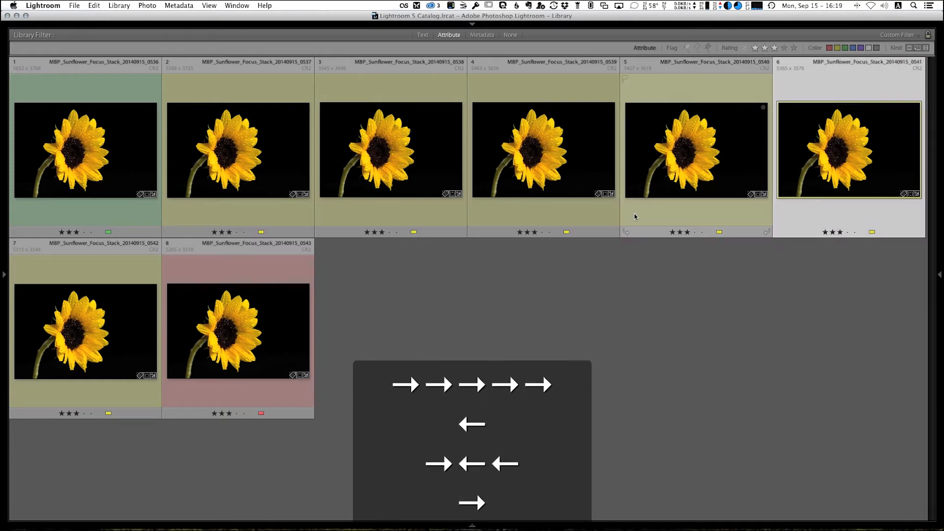
{"action": "key", "text": "Right"}
{"action": "key", "text": "Right"}
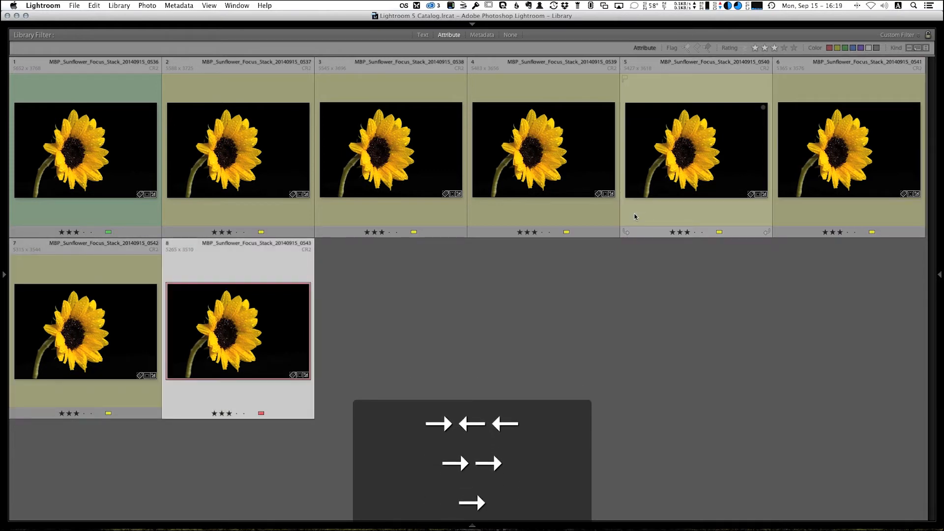
{"action": "key", "text": "Up"}
{"action": "key", "text": "Left"}
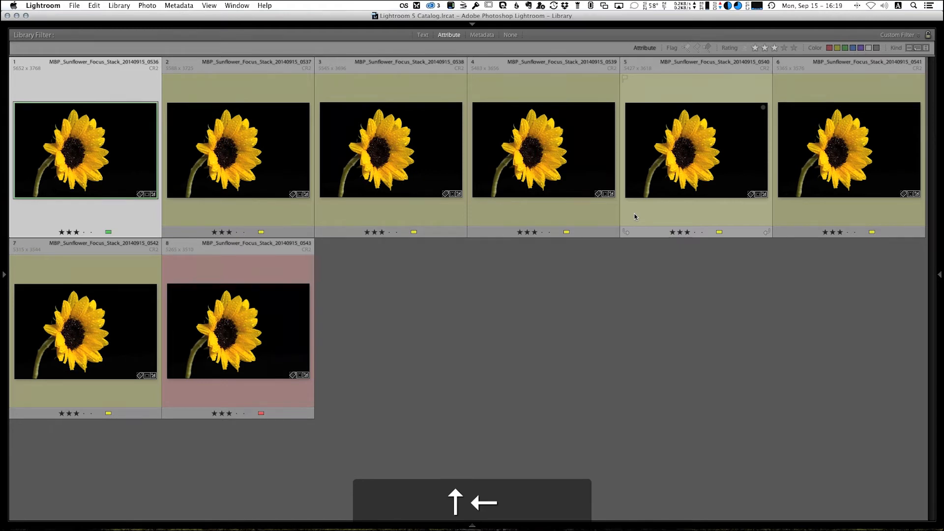
{"action": "key", "text": "Down"}
{"action": "key", "text": "Up"}
{"action": "key", "text": "Right"}
{"action": "key", "text": "Right"}
{"action": "key", "text": "Right"}
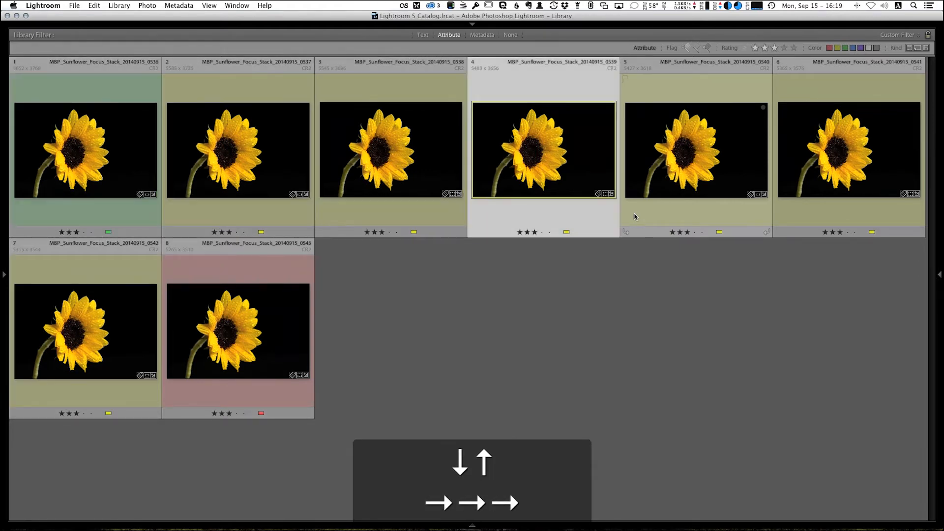
{"action": "key", "text": "Right"}
{"action": "key", "text": "Right"}
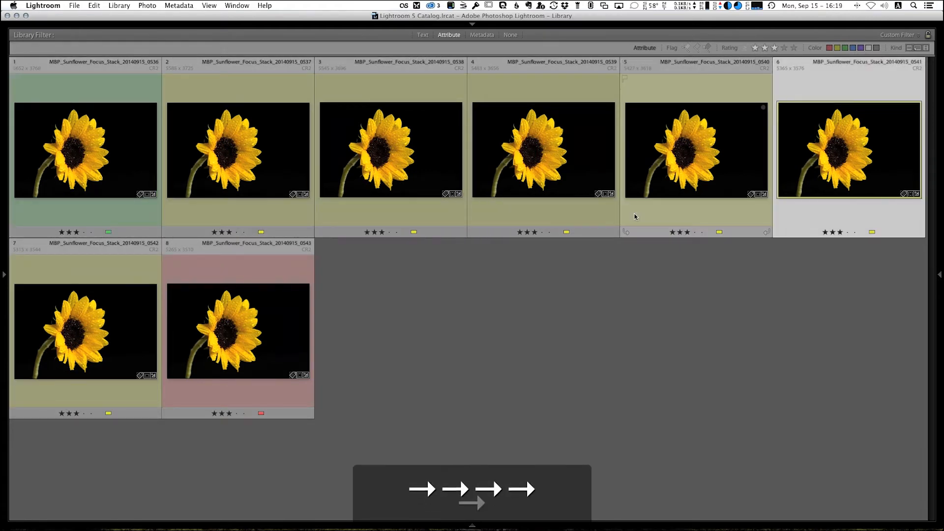
{"action": "key", "text": "Right"}
{"action": "key", "text": "Right"}
- Select all eight sunflower photos and open them as layers in Photoshop, proceeding despite the Camera Raw compatibility notice
{"action": "key", "text": "Up"}
{"action": "key", "text": "Left"}
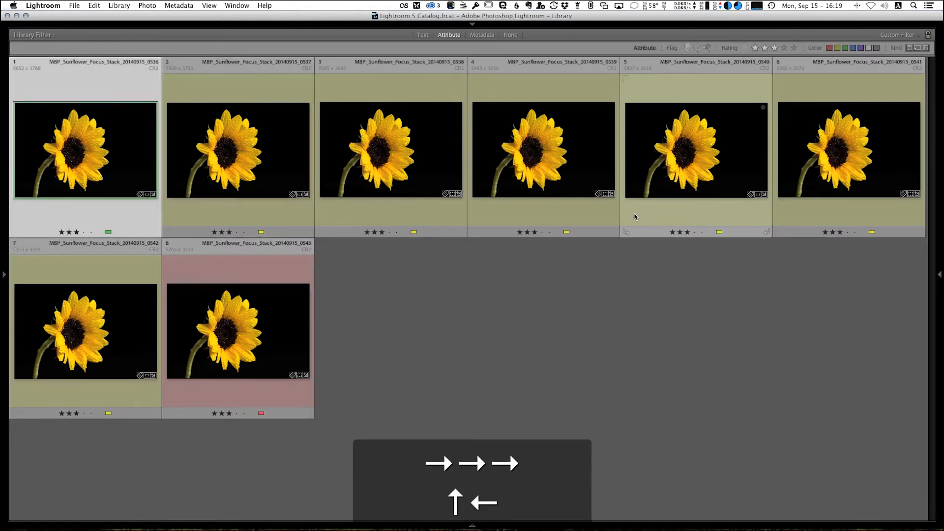
{"action": "key", "text": "shift+Down"}
{"action": "key", "text": "shift+Right"}
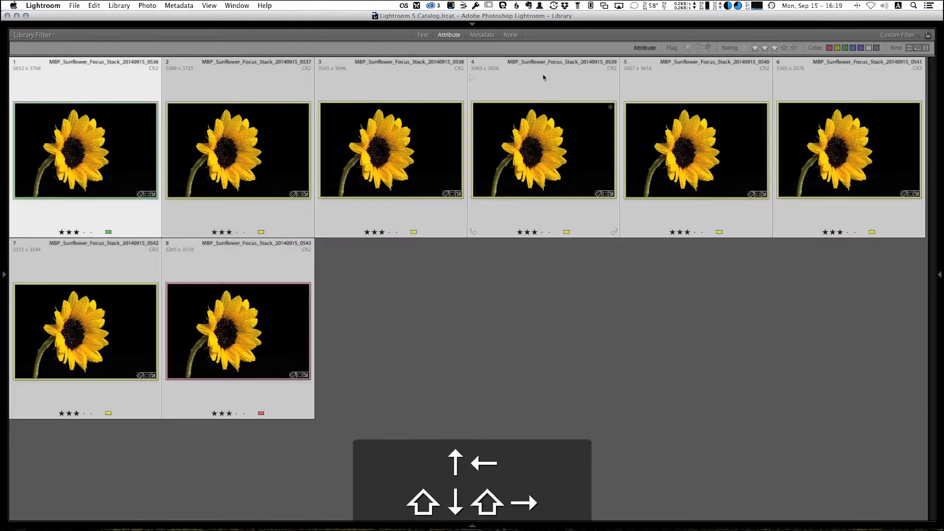
{"action": "right_click", "coordinate": [391, 174]}
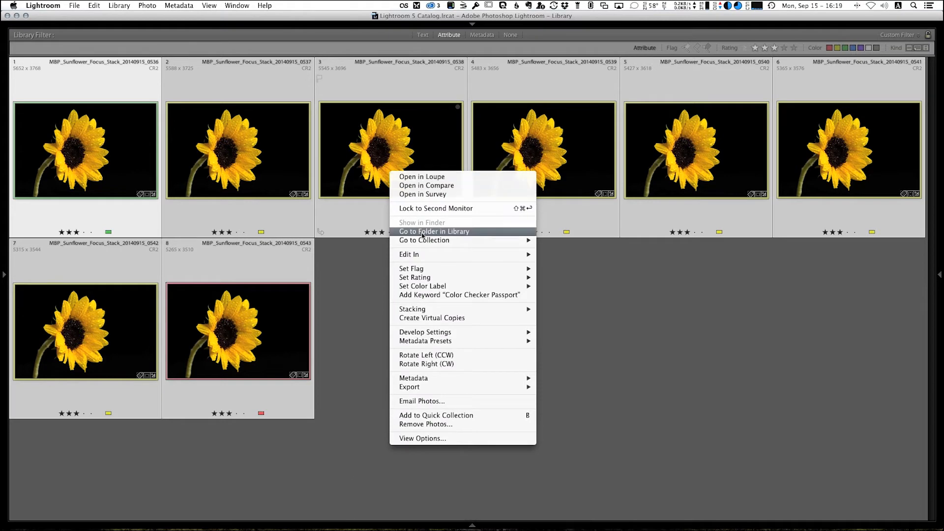
{"action": "mouse_move", "coordinate": [429, 255]}
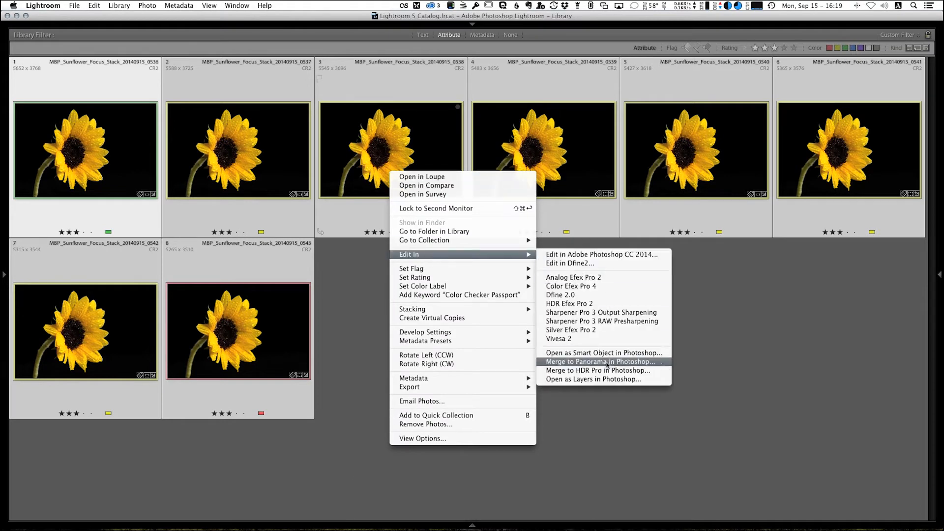
{"action": "left_click", "coordinate": [574, 380]}
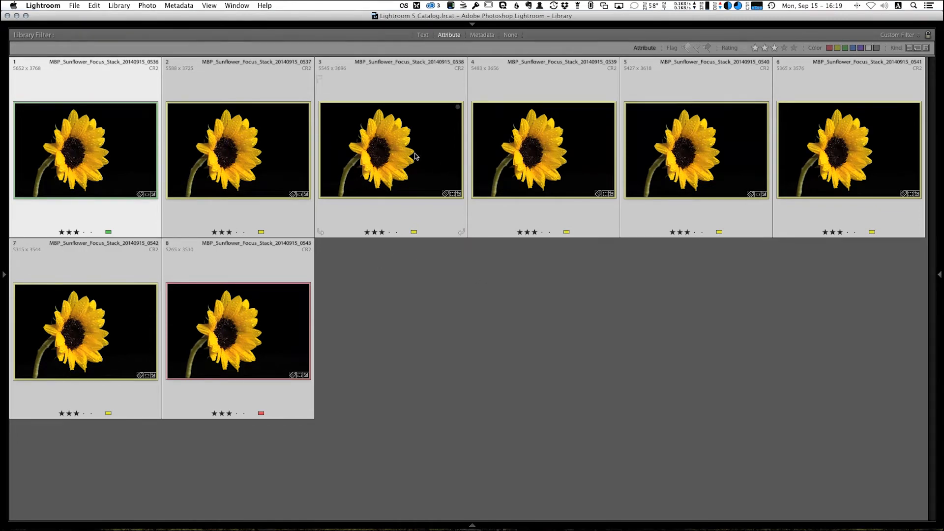
{"action": "key", "text": "super+e"}
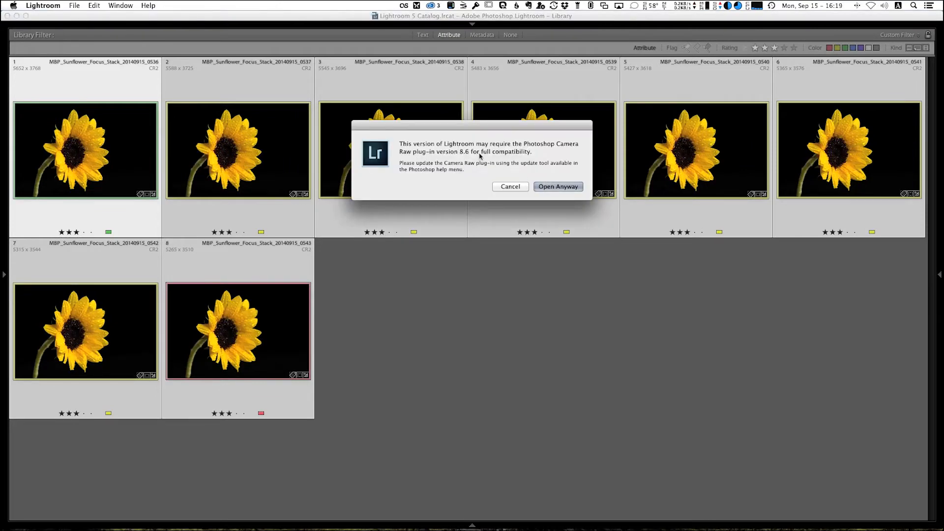
{"action": "left_click", "coordinate": [546, 187]}
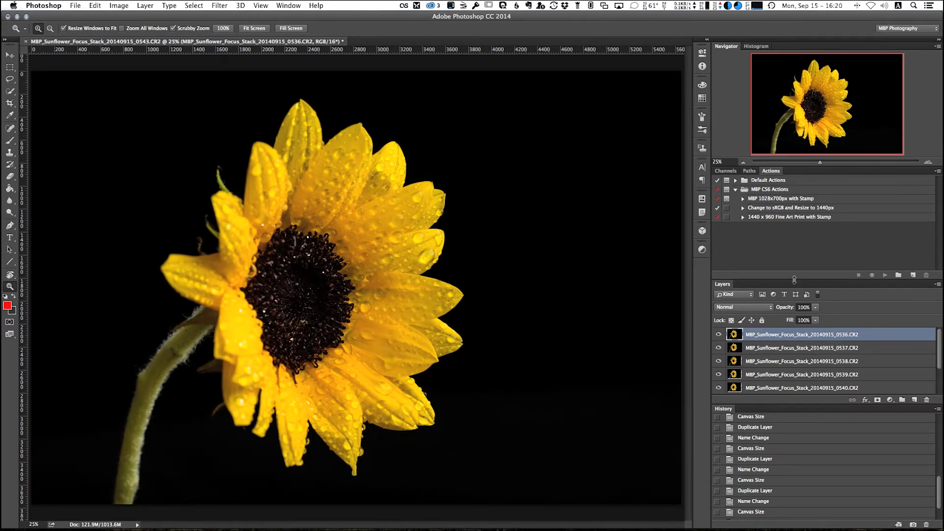
- Enlarge the Layers panel so that all eight sunflower layers fit in view
{"action": "left_click_drag", "start_coordinate": [795, 278], "coordinate": [796, 227]}
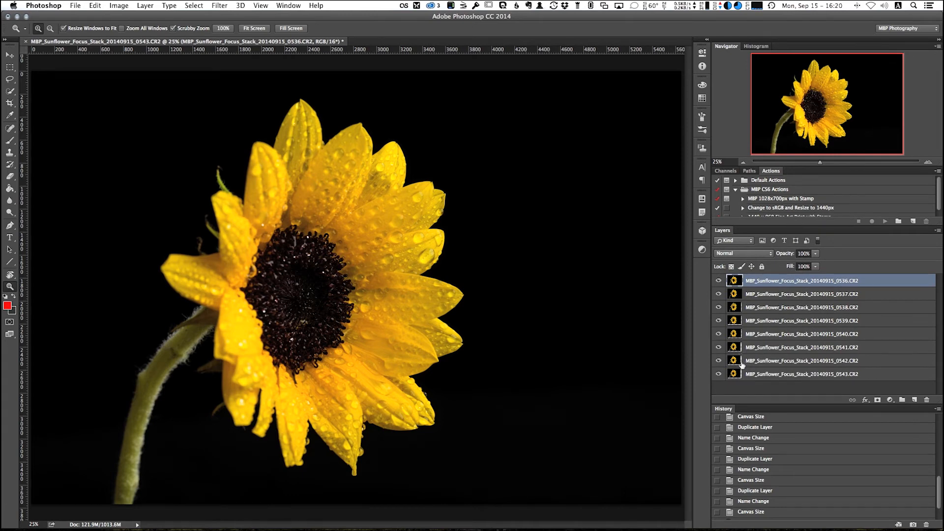
{"action": "left_click", "coordinate": [937, 230]}
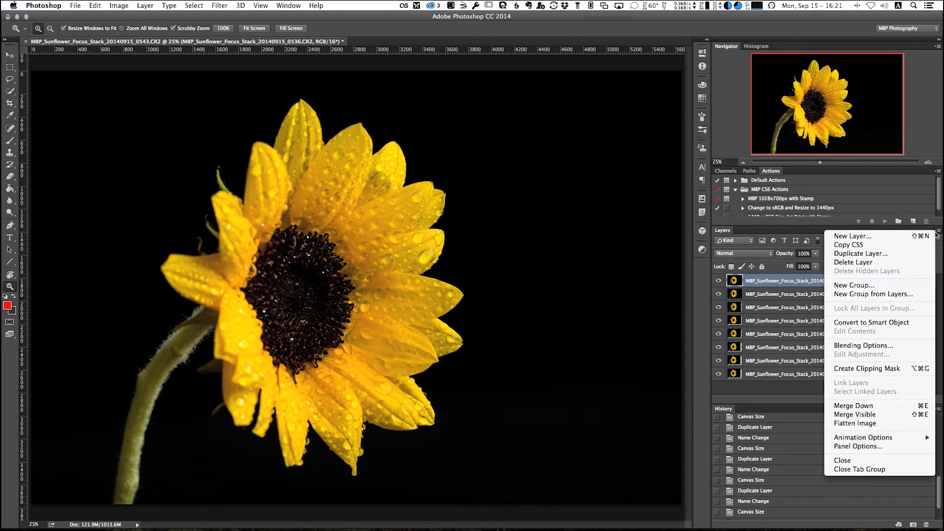
{"action": "left_click", "coordinate": [937, 235]}
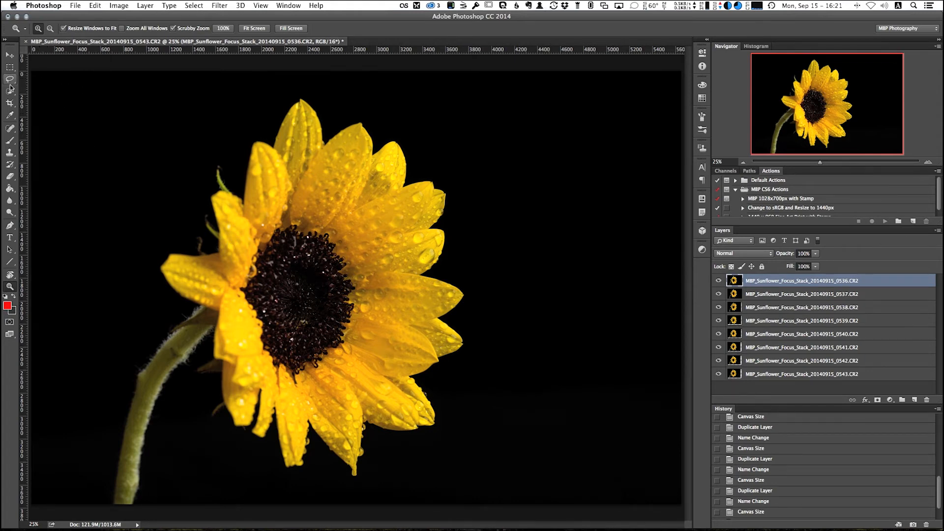
- Crop the layered image slightly inward on all sides at a 3 × 2 cm ratio, shifting the flower slightly down within the frame
{"action": "left_click", "coordinate": [10, 104]}
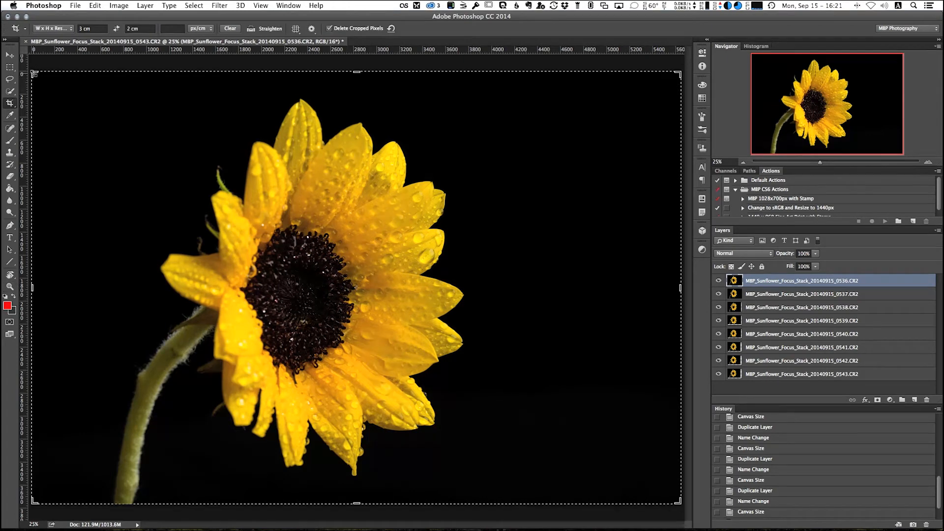
{"action": "mouse_move", "coordinate": [34, 74]}
{"action": "left_mouse_down"}
{"action": "mouse_move", "coordinate": [51, 89]}
{"action": "mouse_move", "coordinate": [45, 80]}
{"action": "left_mouse_up"}
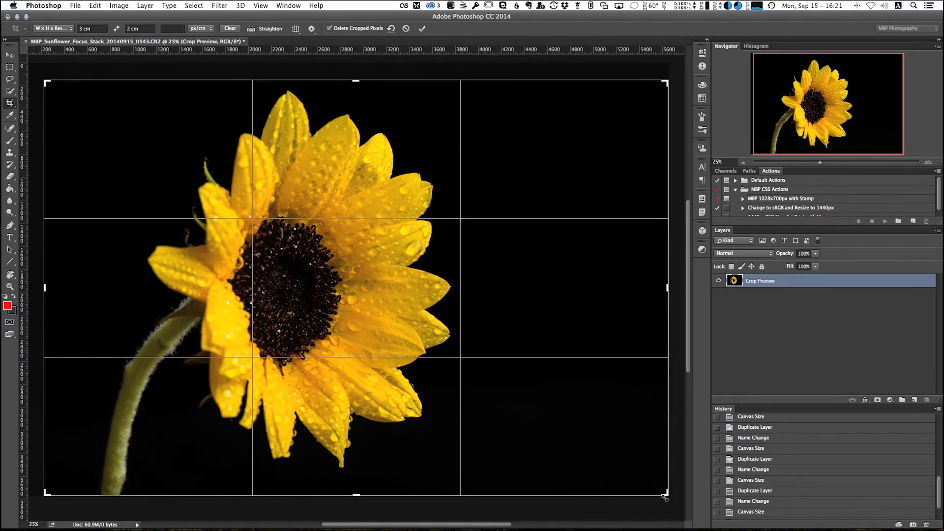
{"action": "left_click_drag", "start_coordinate": [665, 494], "coordinate": [661, 489]}
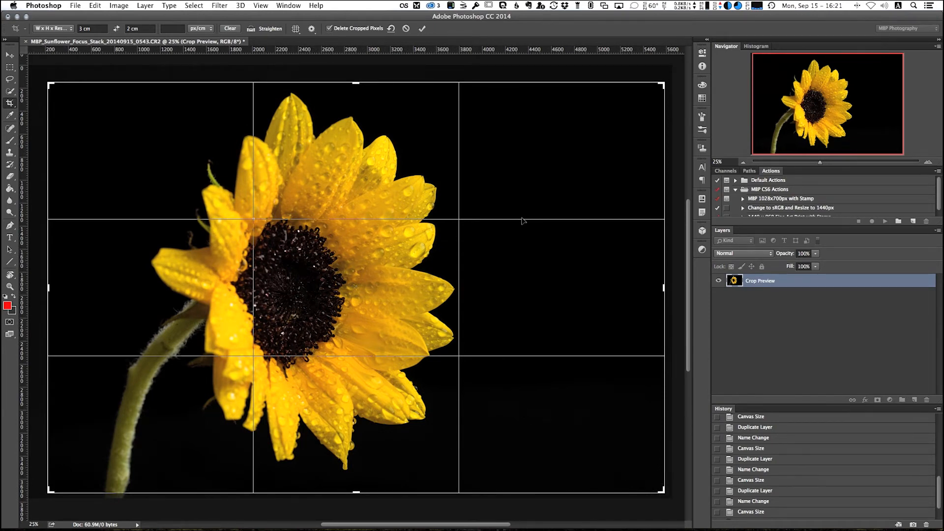
{"action": "left_click_drag", "start_coordinate": [523, 220], "coordinate": [522, 225]}
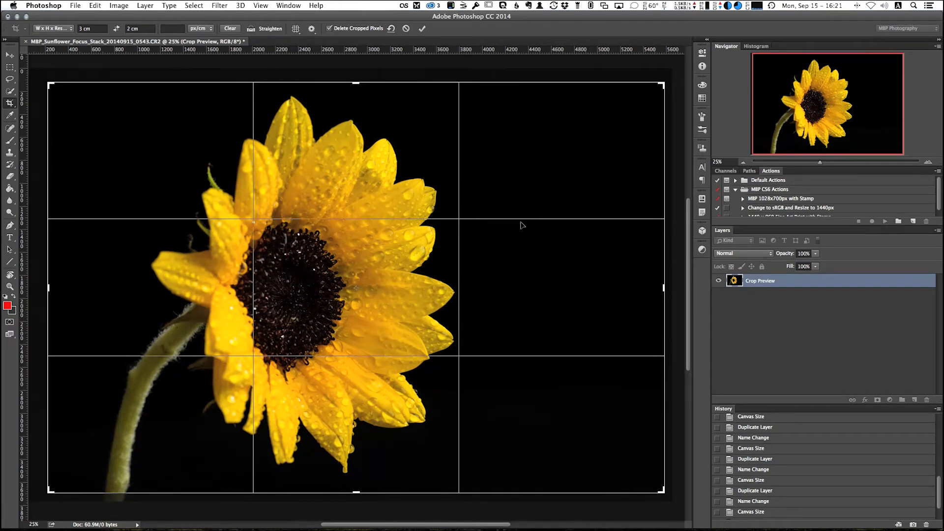
{"action": "key", "text": "Return"}
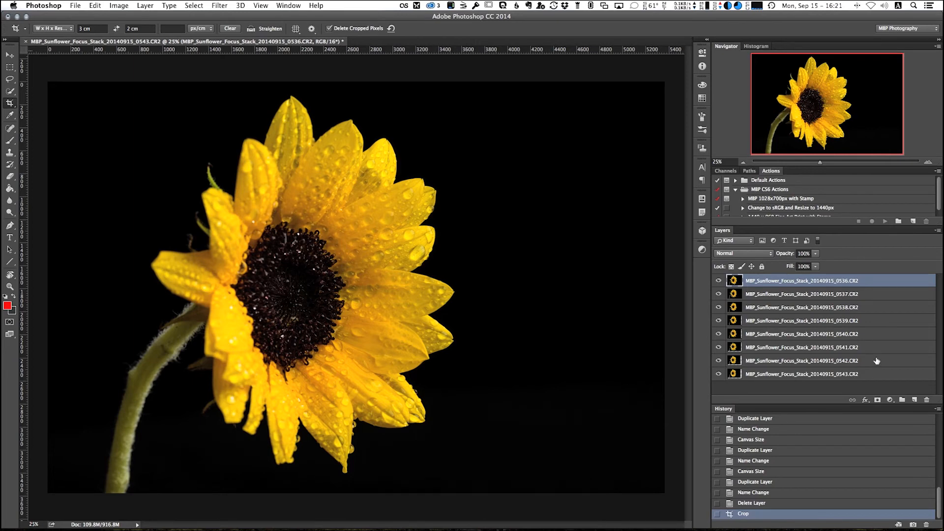
- Select all eight layers and auto-align them with the Auto projection and no lens correction
{"action": "left_click", "coordinate": [770, 377], "text": "shift"}
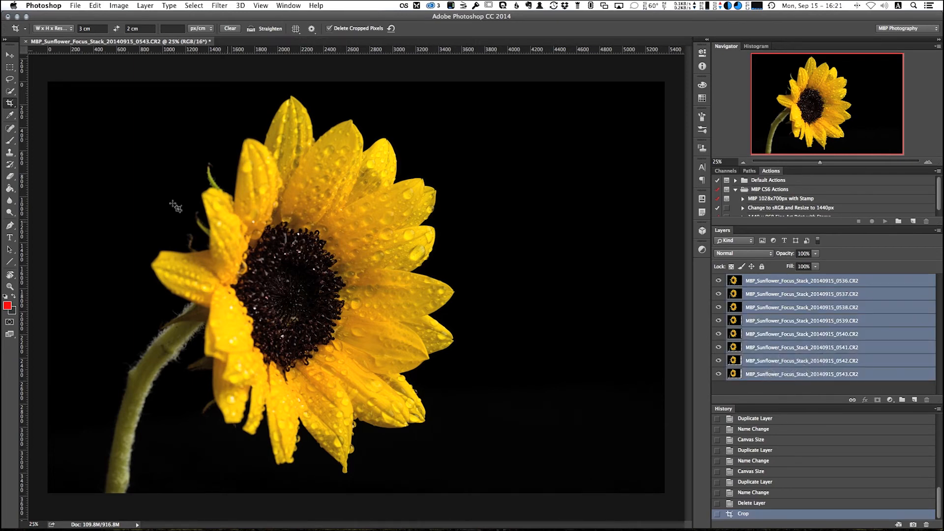
{"action": "left_click", "coordinate": [119, 5]}
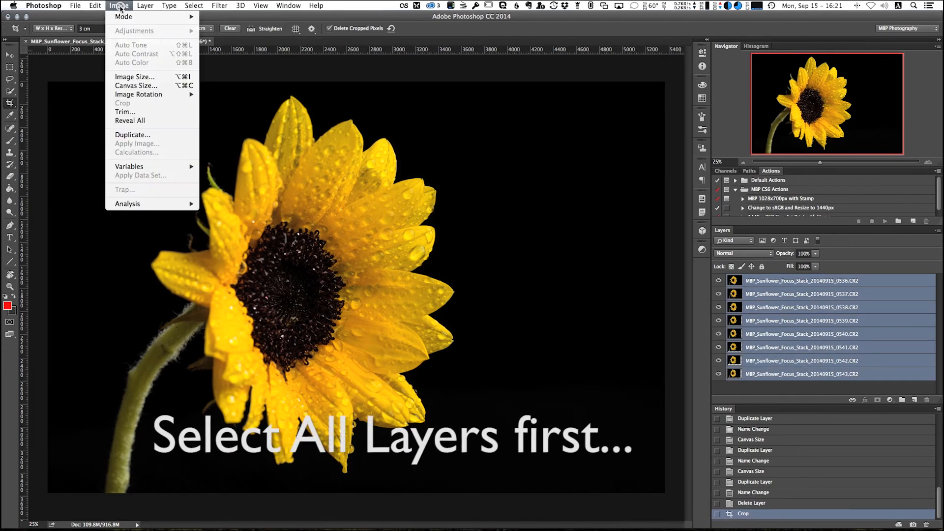
{"action": "mouse_move", "coordinate": [94, 8]}
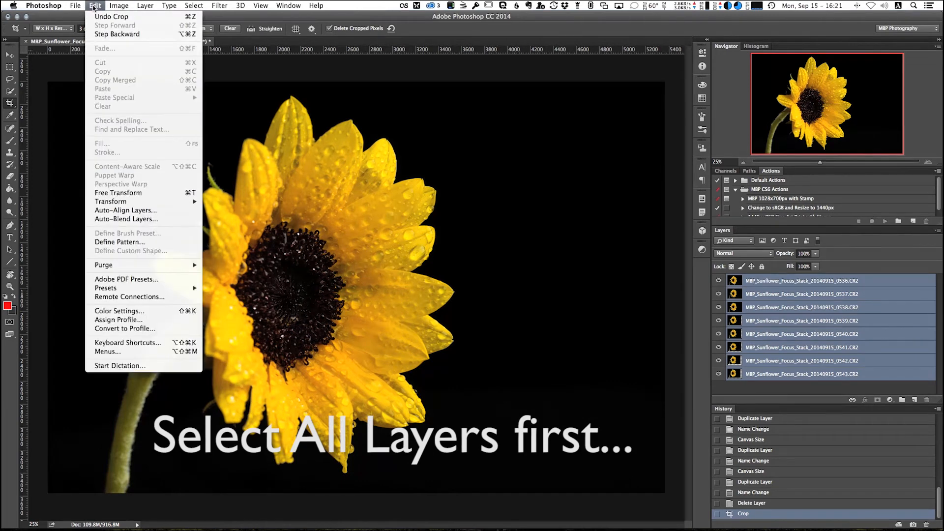
{"action": "left_click", "coordinate": [124, 210]}
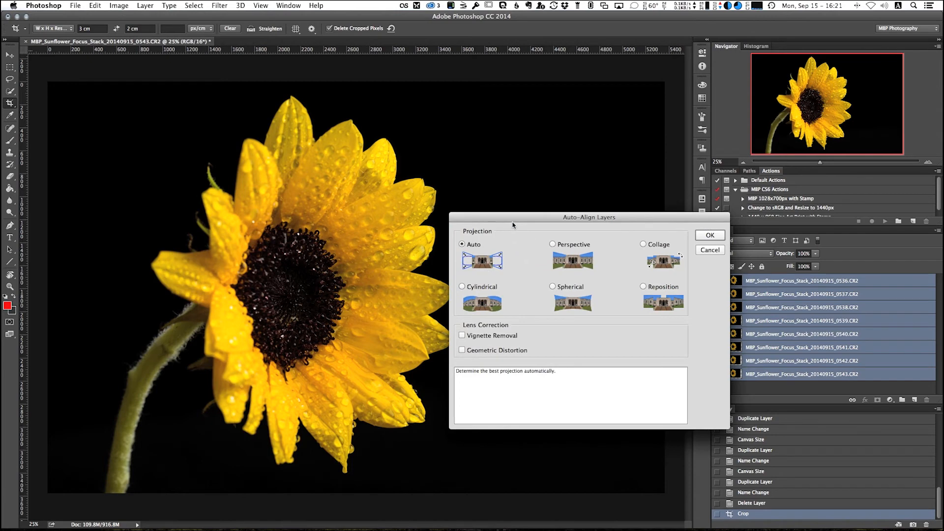
{"action": "left_click_drag", "start_coordinate": [512, 220], "coordinate": [407, 151]}
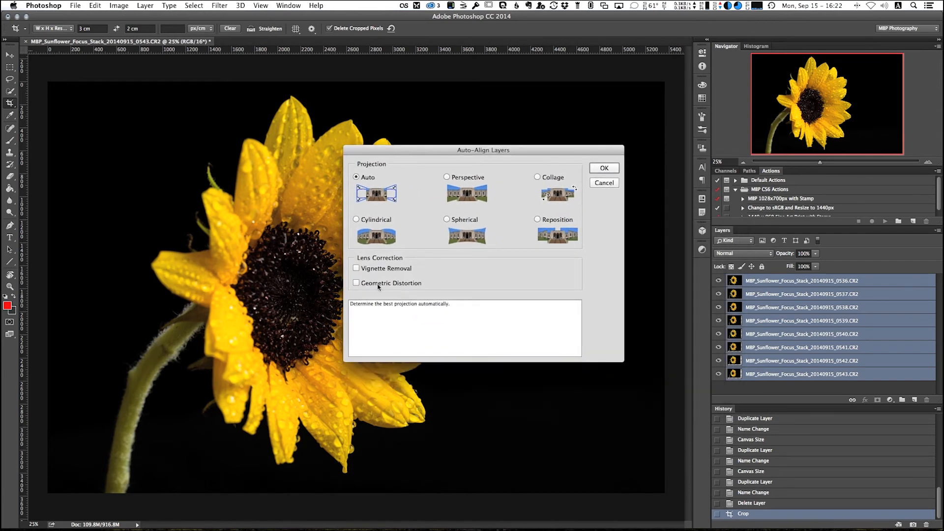
{"action": "left_click", "coordinate": [603, 171]}
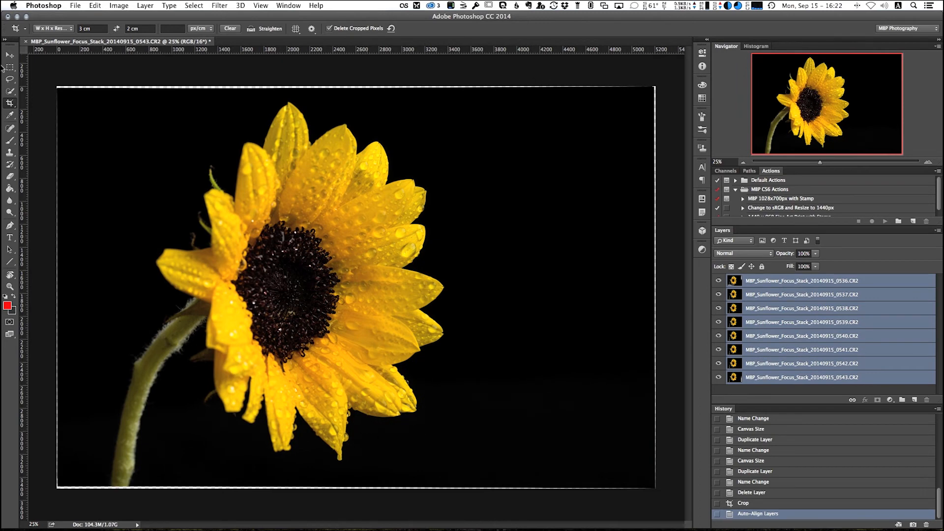
- Crop the aligned stack just inside its uneven edges at the 3 × 2 cm ratio to trim off the white borders
{"action": "left_click", "coordinate": [11, 103]}
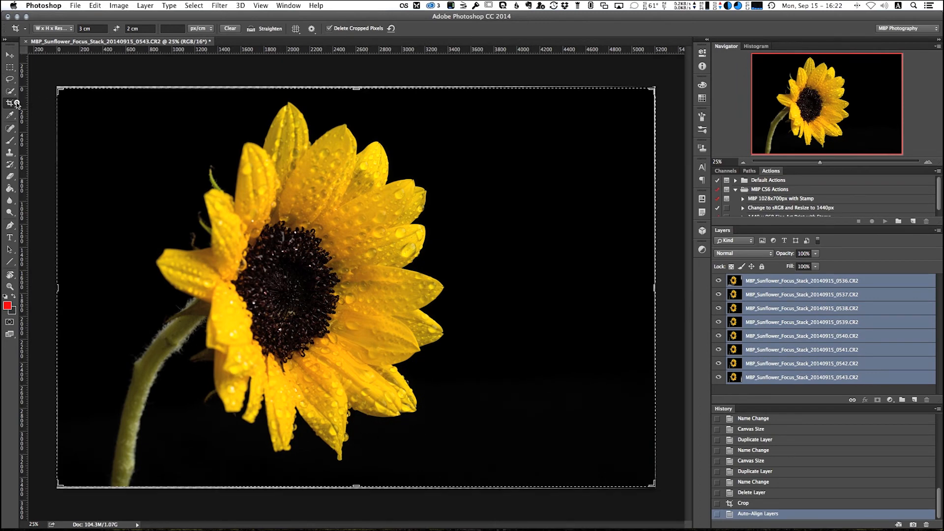
{"action": "left_click_drag", "start_coordinate": [64, 94], "coordinate": [61, 92]}
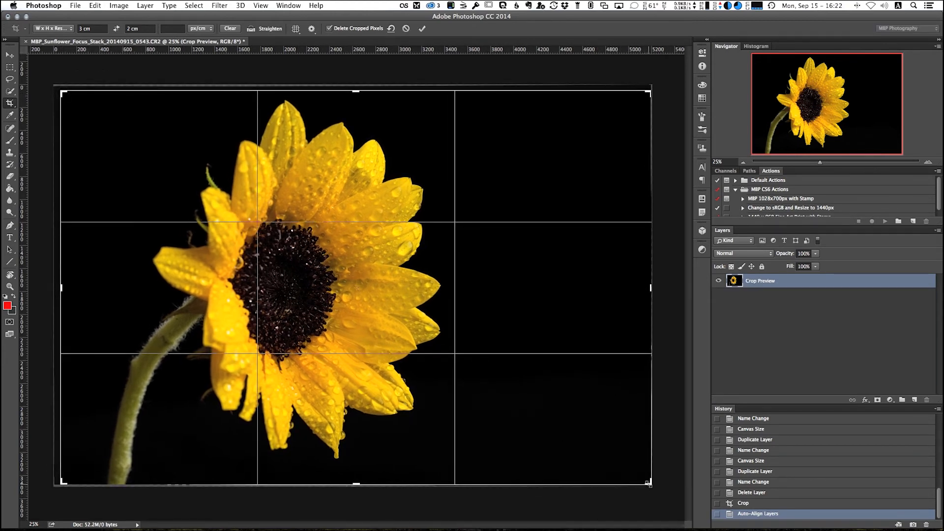
{"action": "left_click_drag", "start_coordinate": [650, 485], "coordinate": [645, 480]}
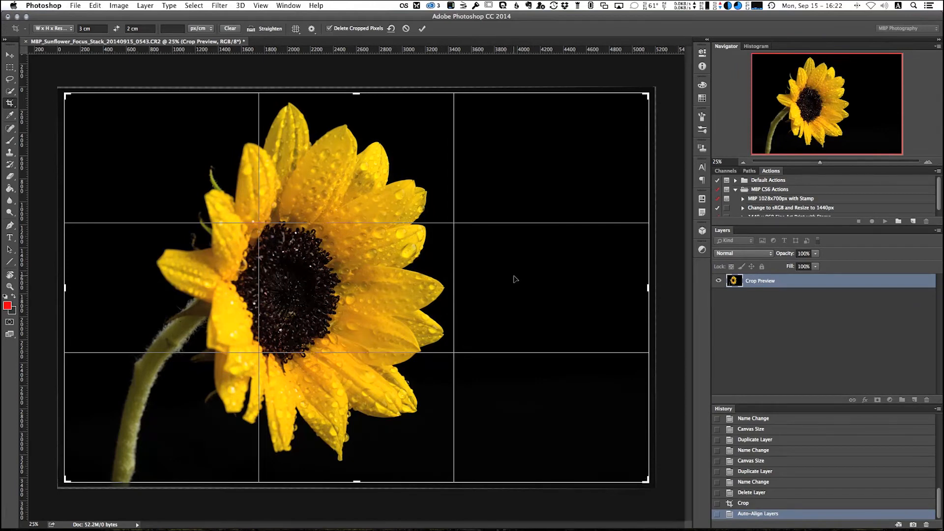
{"action": "left_click_drag", "start_coordinate": [512, 276], "coordinate": [515, 281]}
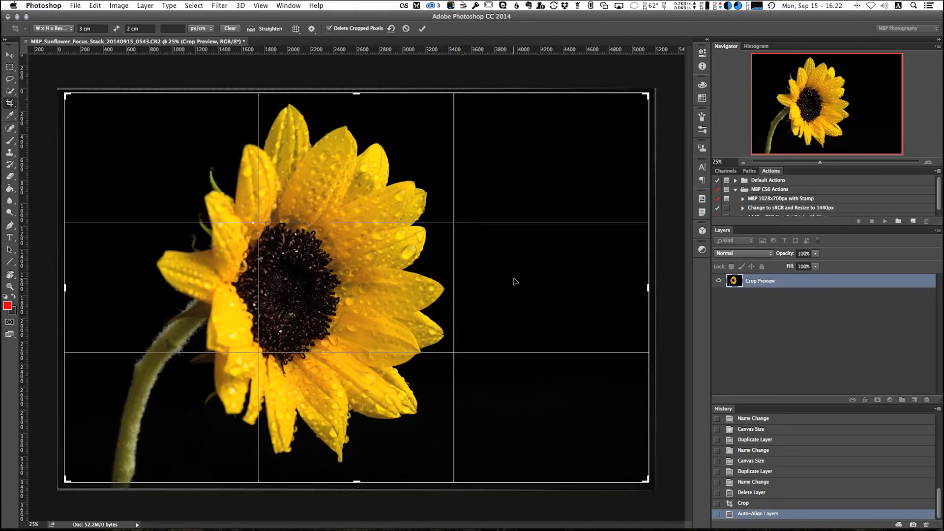
{"action": "key", "text": "Return"}
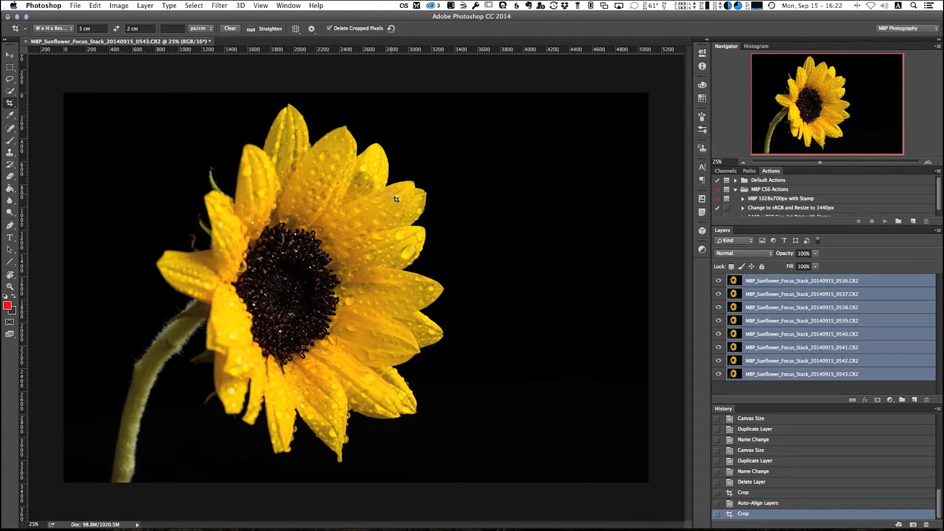
- Hide and show the top two sunflower layers to check how well the layers line up
{"action": "left_click", "coordinate": [718, 280]}
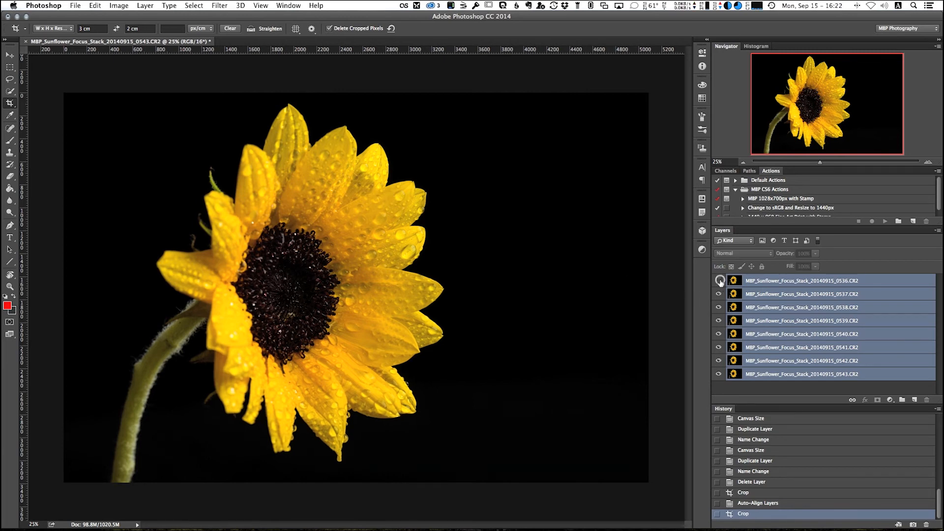
{"action": "left_click", "coordinate": [718, 294]}
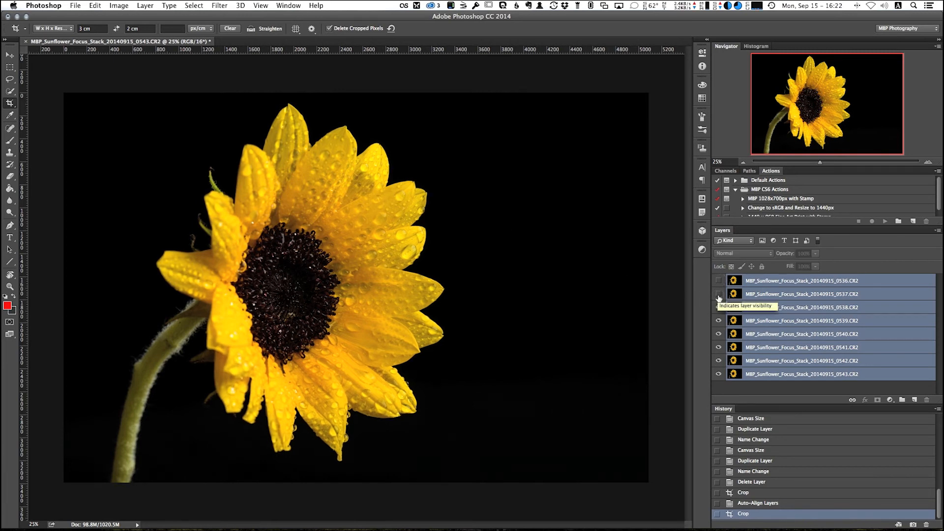
{"action": "left_click", "coordinate": [718, 294]}
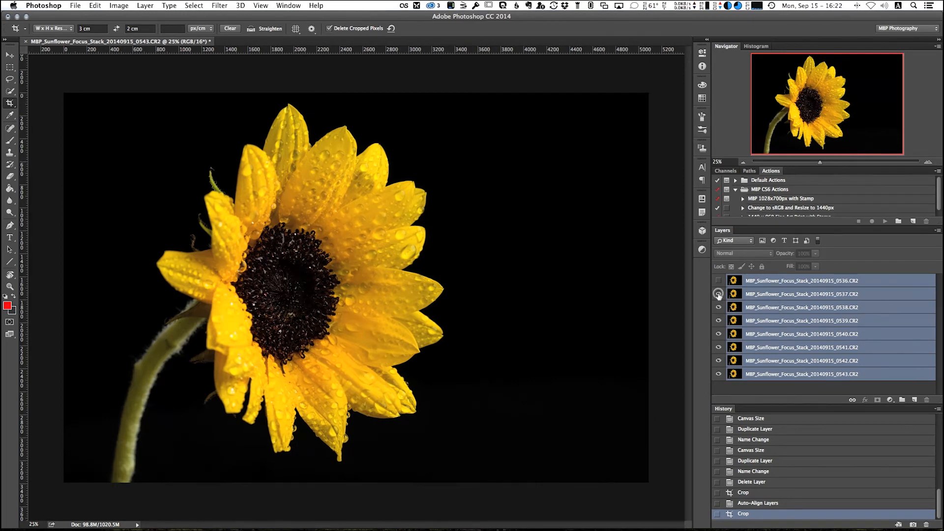
{"action": "left_click", "coordinate": [718, 280]}
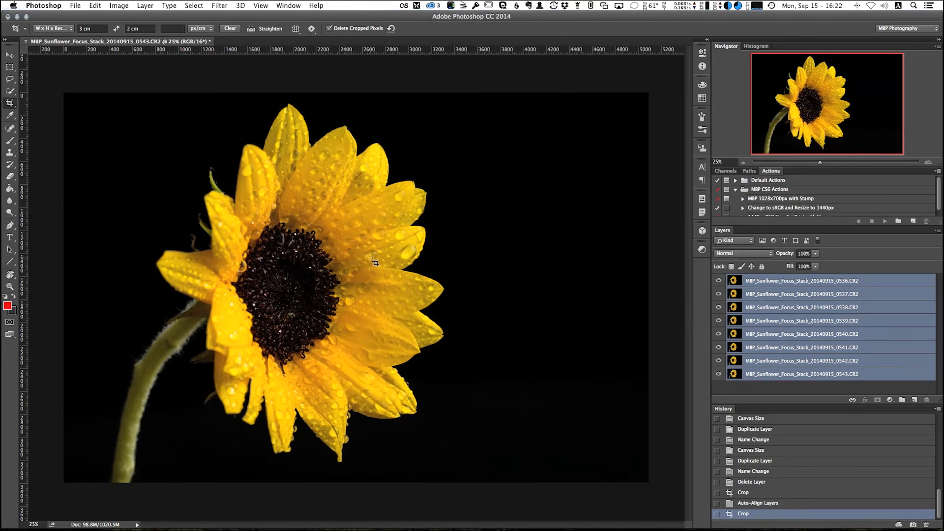
- Auto-blend the eight selected layers with the Stack Images method and Seamless Tones and Colors off
{"action": "left_click", "coordinate": [116, 7]}
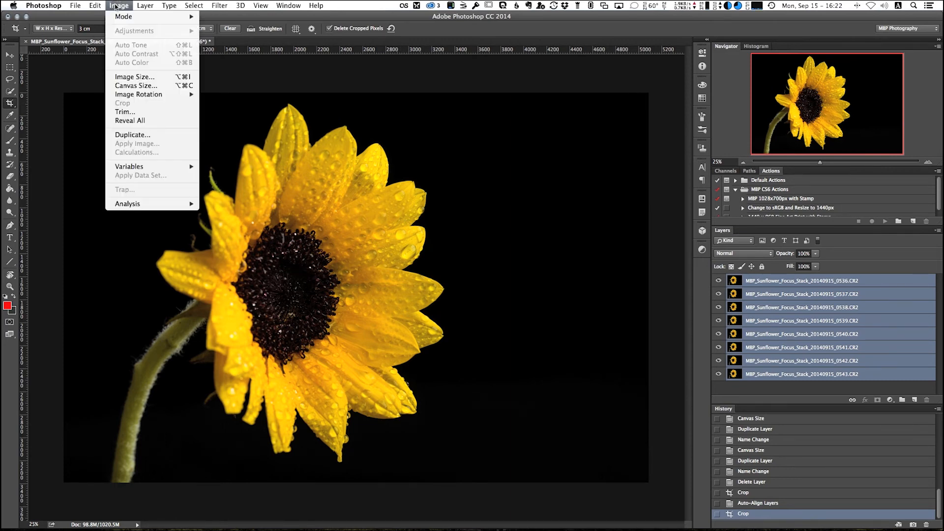
{"action": "mouse_move", "coordinate": [100, 6]}
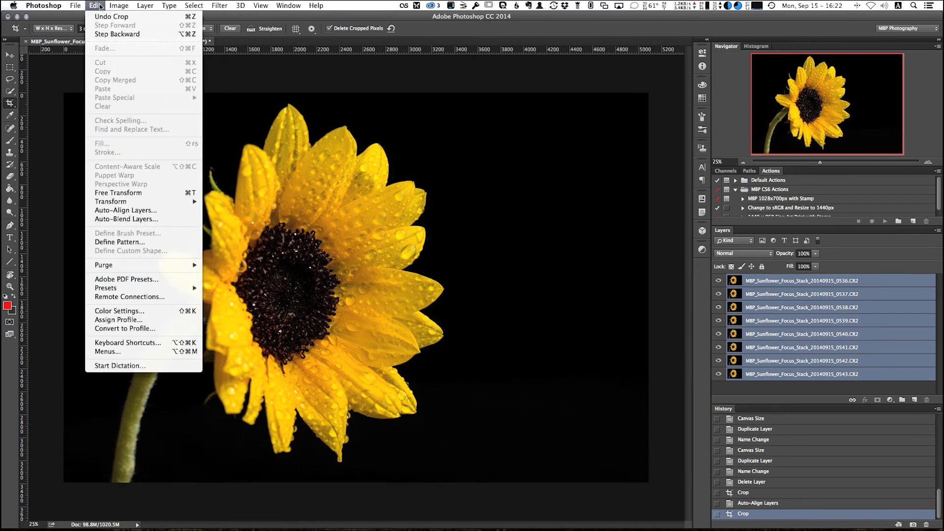
{"action": "left_click", "coordinate": [122, 220]}
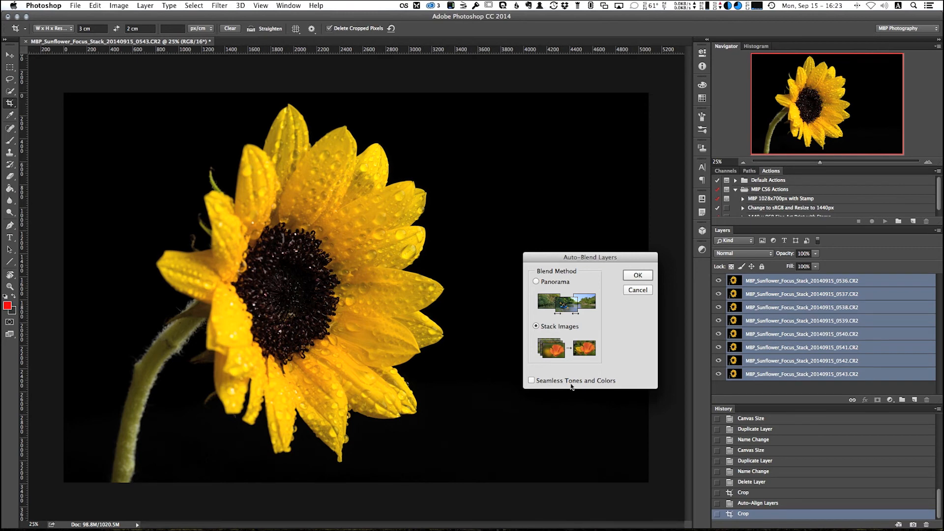
{"action": "left_click", "coordinate": [637, 276]}
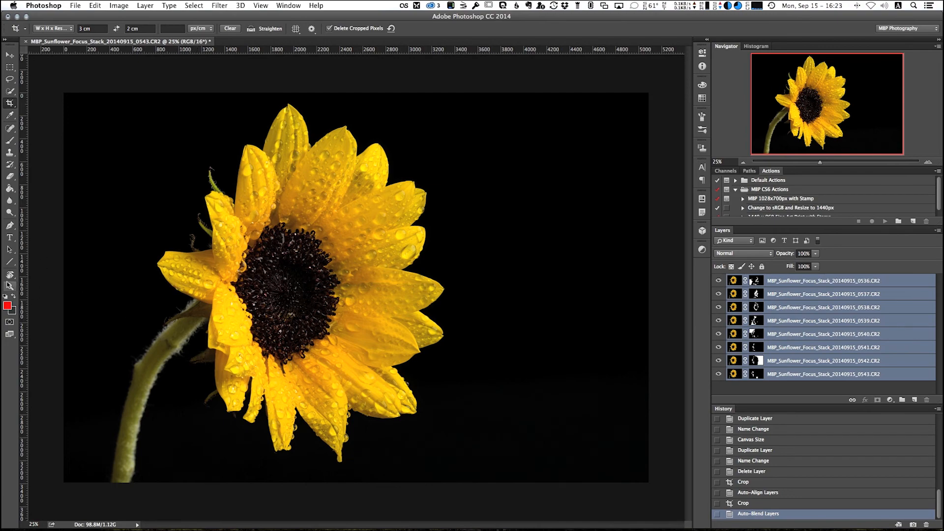
- Inspect the blended sunflower's center, petals and stem up close for sharpness and blending faults, and return to the whole image
{"action": "left_click", "coordinate": [10, 287]}
{"action": "left_click", "coordinate": [211, 378]}
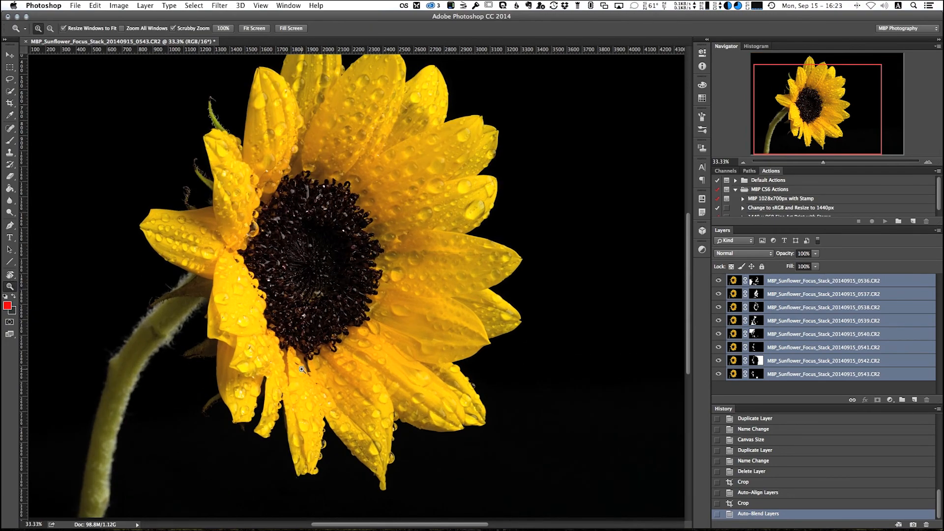
{"action": "left_click", "coordinate": [290, 338]}
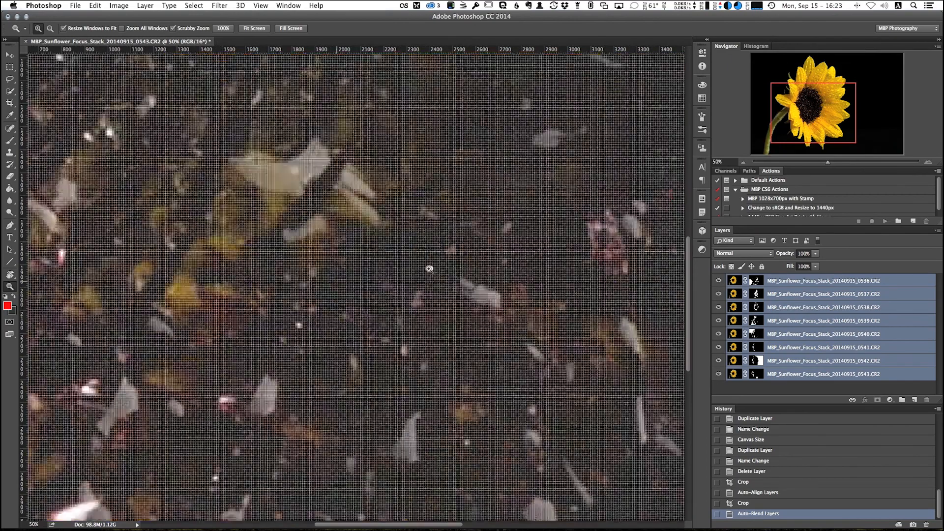
{"action": "left_click_drag", "start_coordinate": [429, 269], "coordinate": [374, 469]}
{"action": "key", "text": "space"}
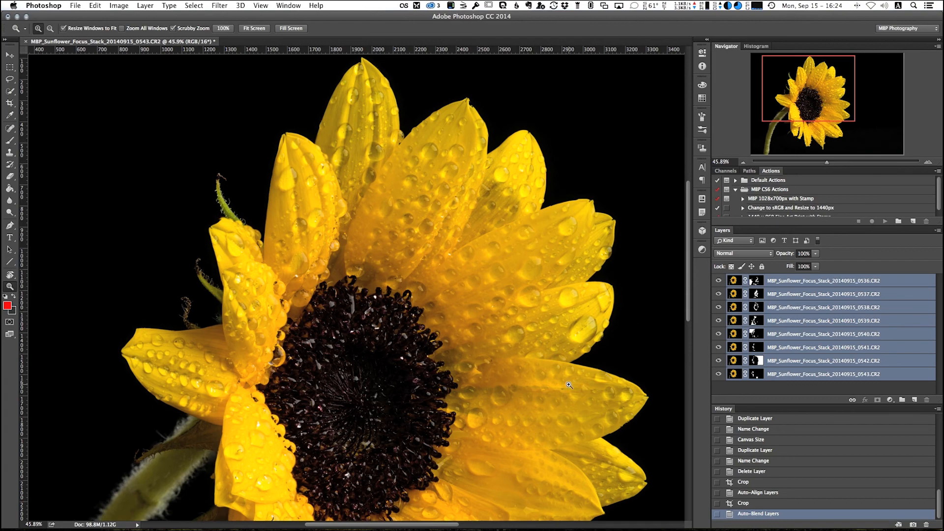
{"action": "left_click_drag", "start_coordinate": [369, 400], "coordinate": [315, 210]}
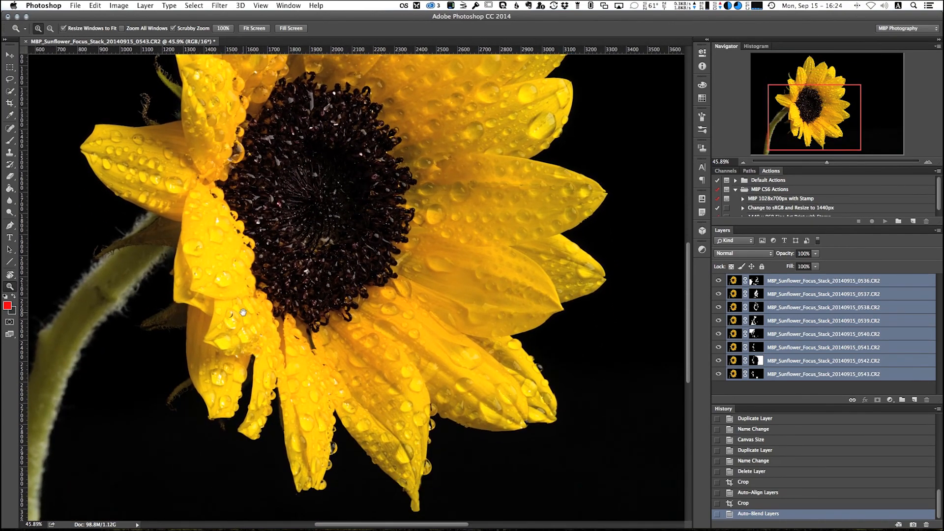
{"action": "left_click_drag", "start_coordinate": [244, 313], "coordinate": [337, 272]}
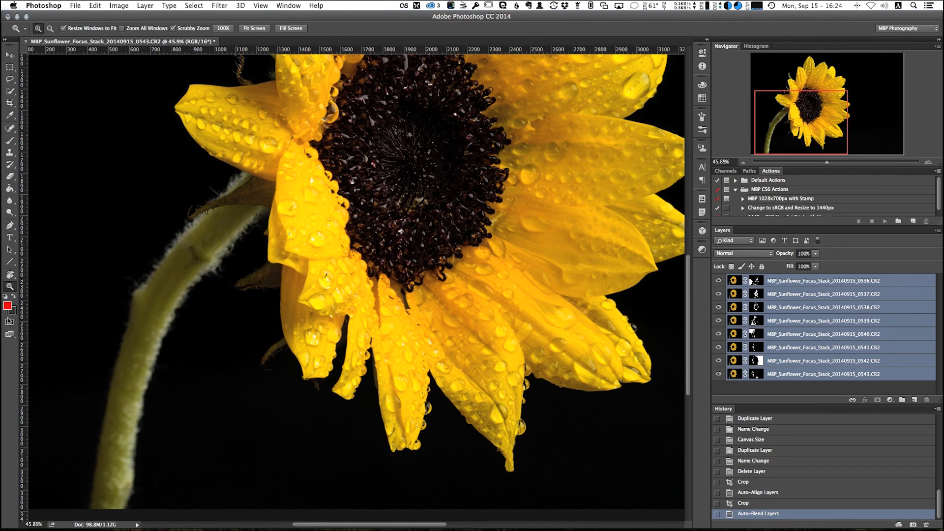
{"action": "left_click", "coordinate": [251, 29]}
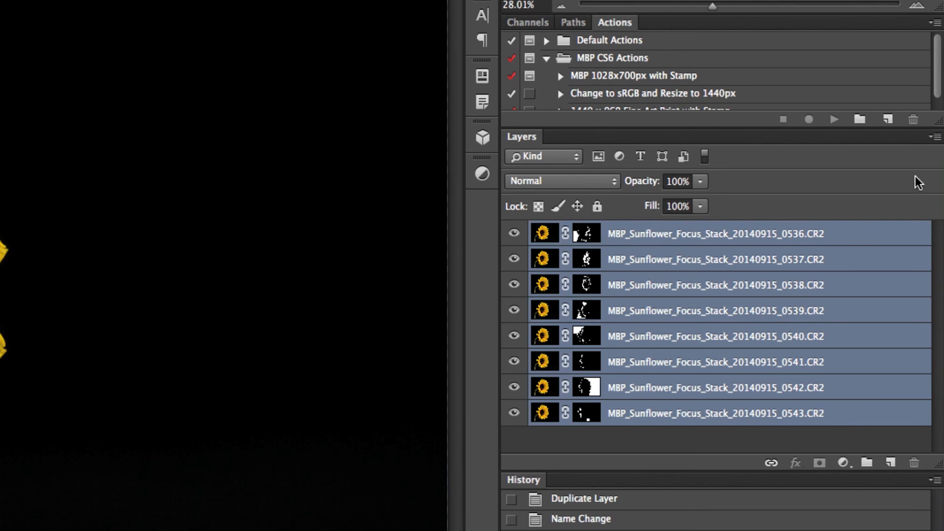
{"action": "left_click", "coordinate": [934, 138]}
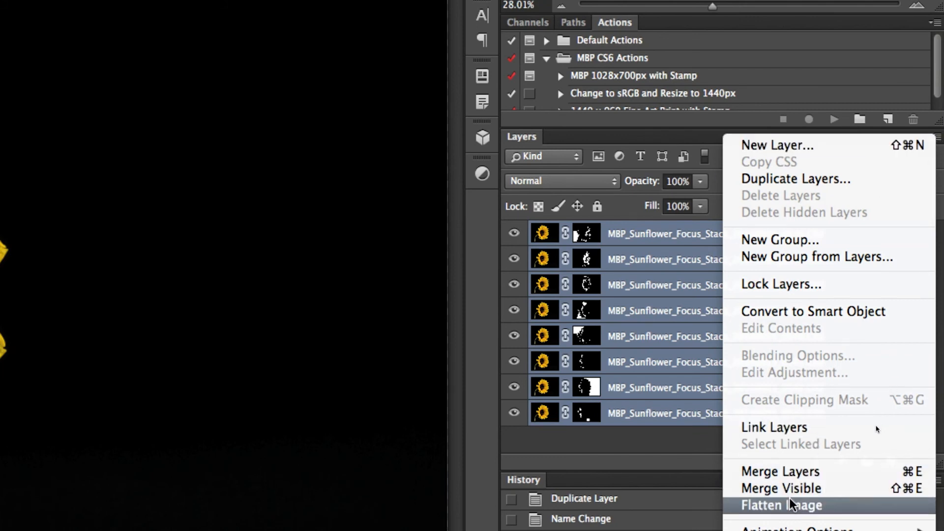
{"action": "left_click", "coordinate": [670, 335]}
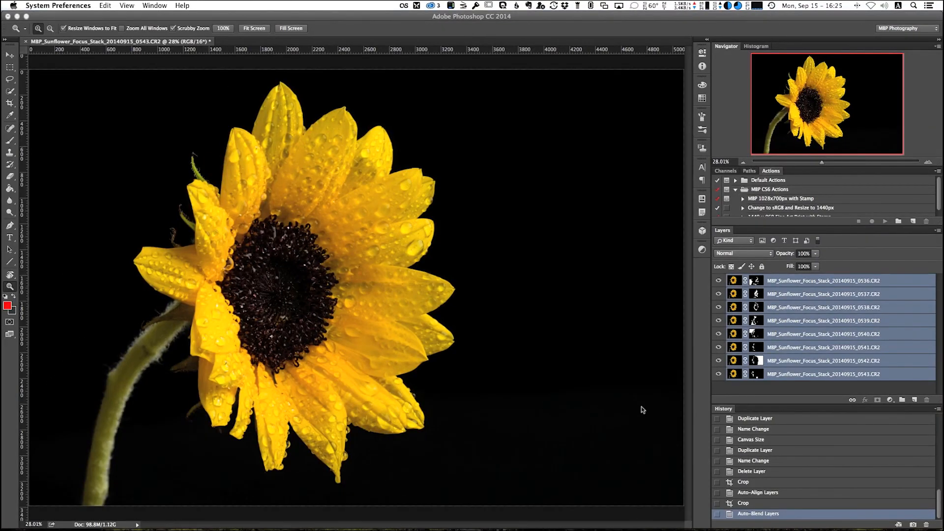
- Switch to Google Chrome, open the bookmarked MBP photography website and go to its Blog & Podcast page
{"action": "mouse_move", "coordinate": [647, 516]}
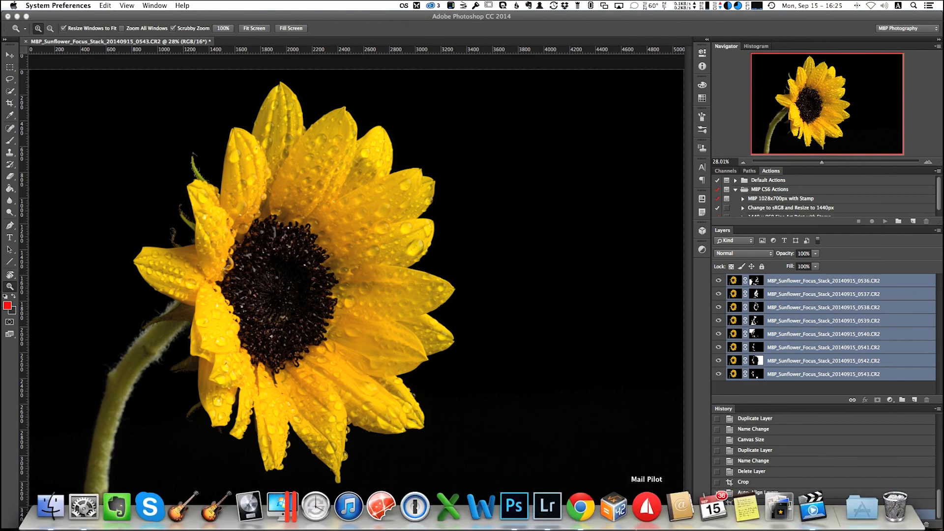
{"action": "left_click", "coordinate": [581, 511]}
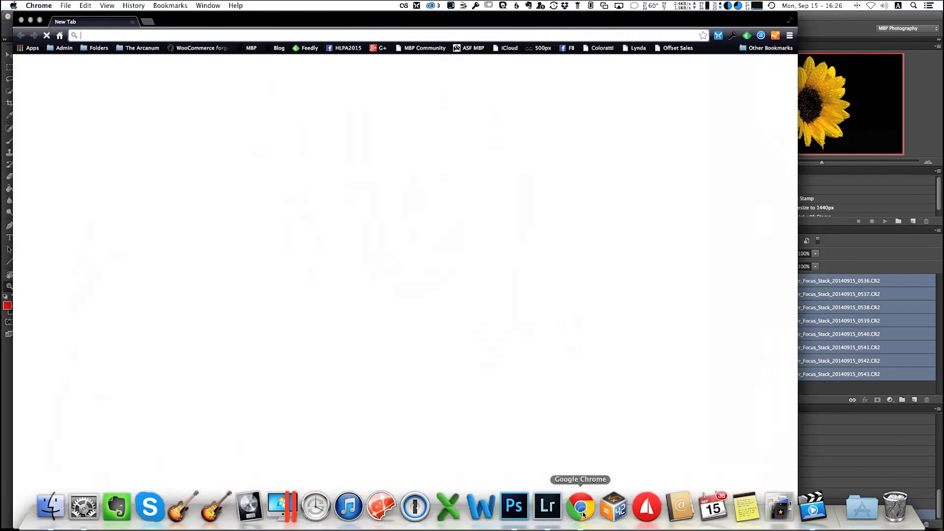
{"action": "left_click", "coordinate": [252, 48]}
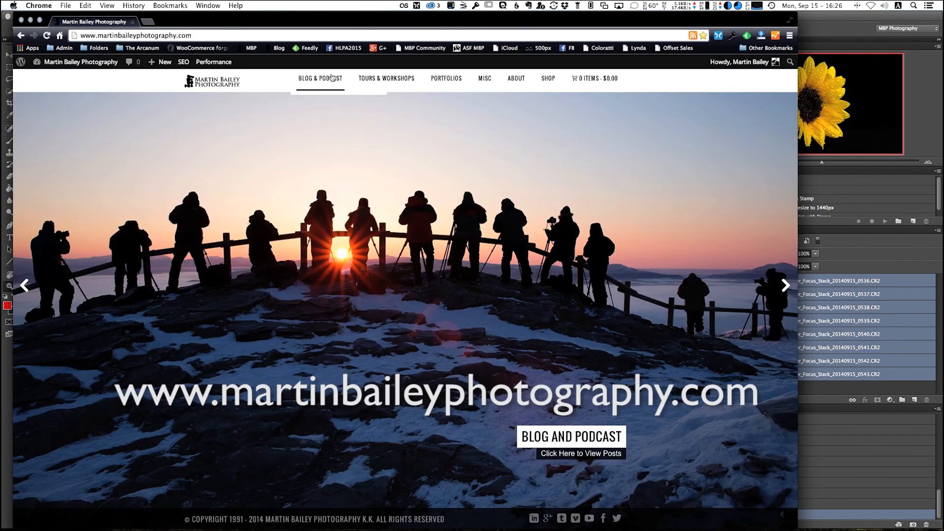
{"action": "mouse_move", "coordinate": [327, 81]}
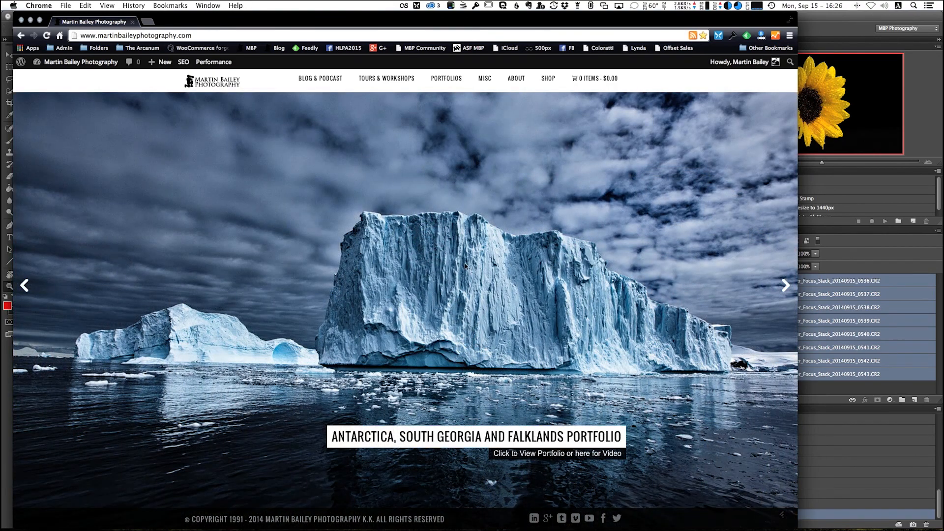
{"action": "left_click", "coordinate": [320, 79]}
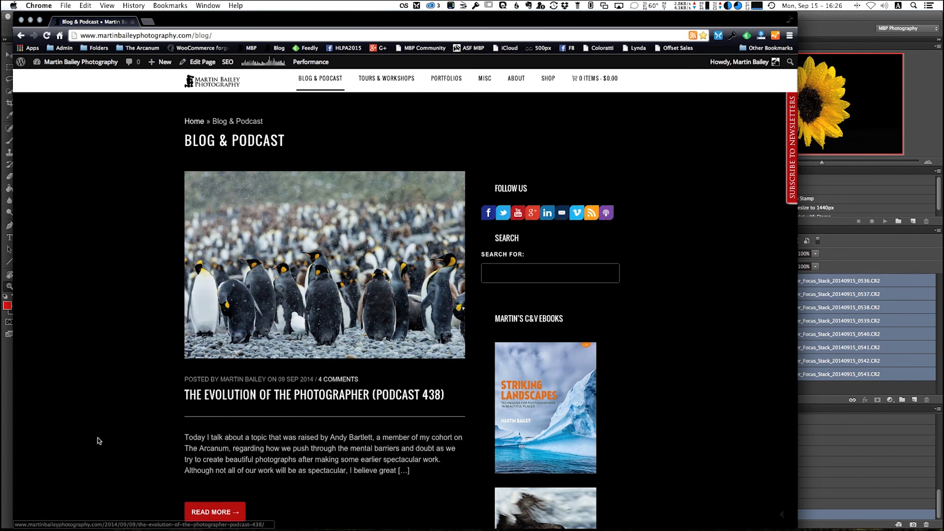
- Browse the recent podcast posts on the blog page and return to the newest one
{"action": "scroll", "coordinate": [98, 441], "scroll_direction": "down", "scroll_amount": 3}
{"action": "scroll", "coordinate": [99, 441], "scroll_direction": "up", "scroll_amount": 3}
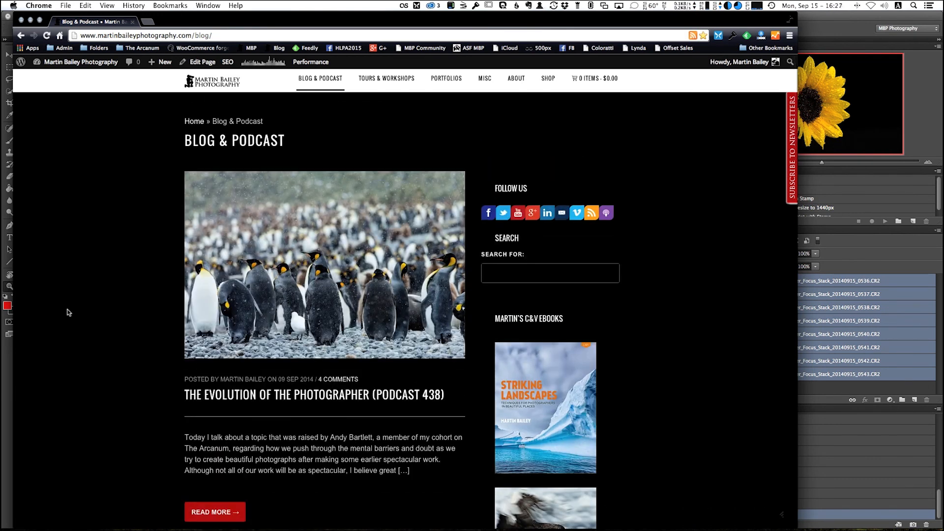
{"action": "scroll", "coordinate": [69, 313], "scroll_direction": "down", "scroll_amount": 5}
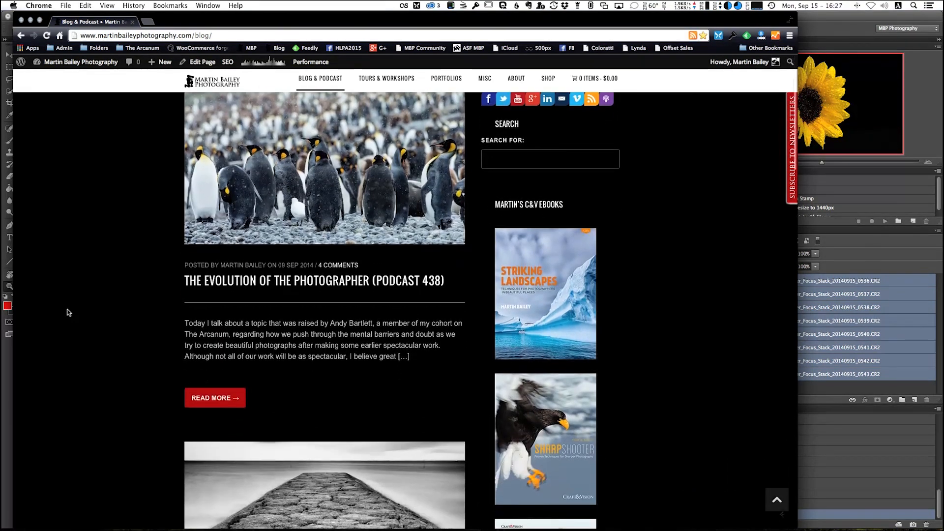
{"action": "scroll", "coordinate": [69, 313], "scroll_direction": "down", "scroll_amount": 2}
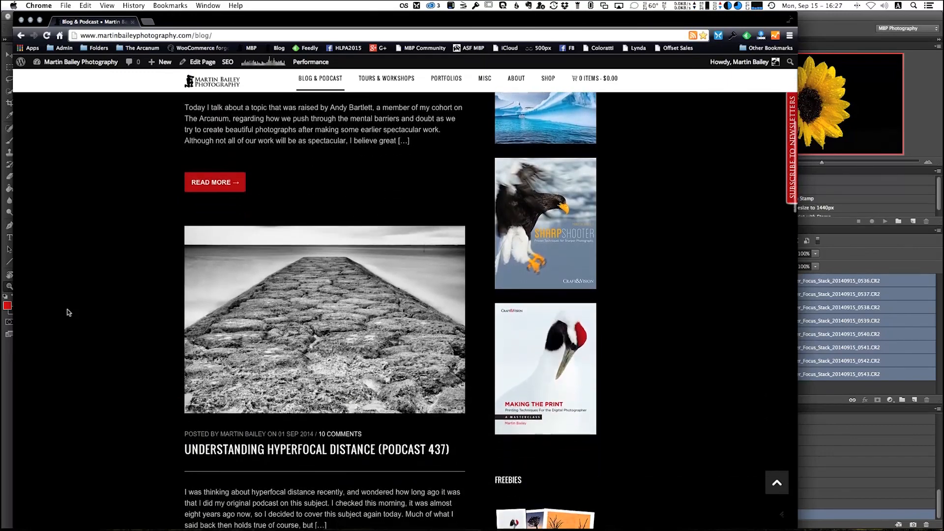
{"action": "scroll", "coordinate": [69, 313], "scroll_direction": "up", "scroll_amount": 4}
{"action": "scroll", "coordinate": [68, 312], "scroll_direction": "up", "scroll_amount": 4}
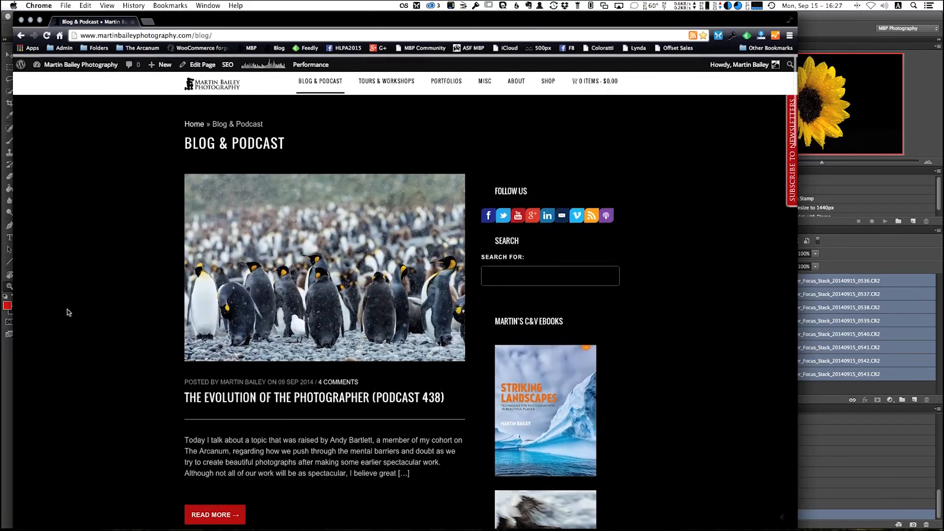